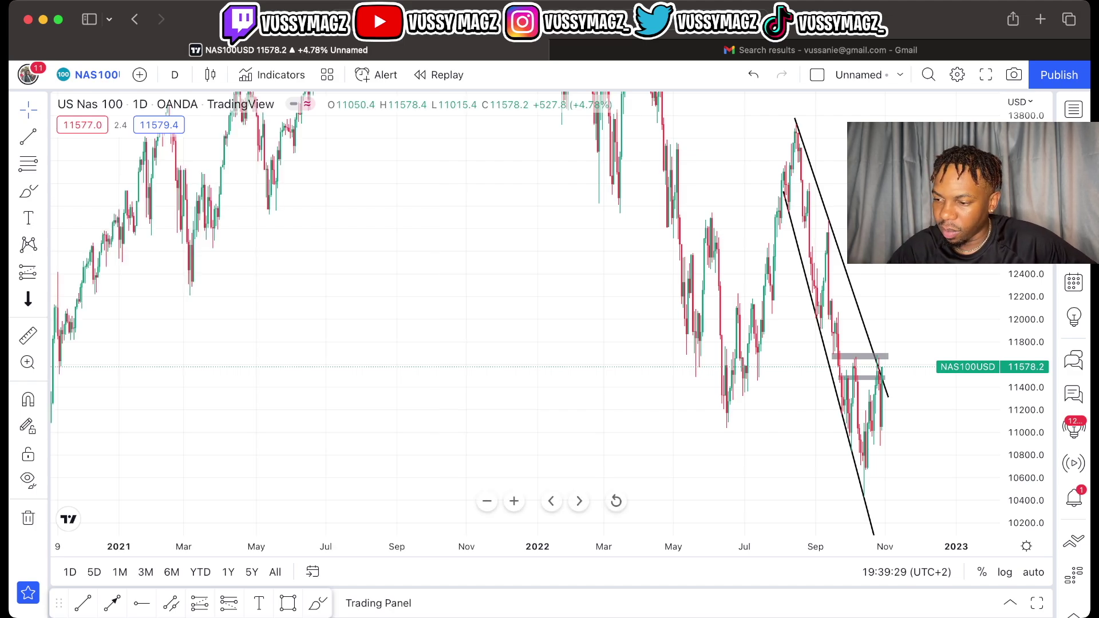
Zoom and pan the NAS100 chart out to the late-2021 peak and pick Trend Line.
scroll(957, 350, "up", 5)
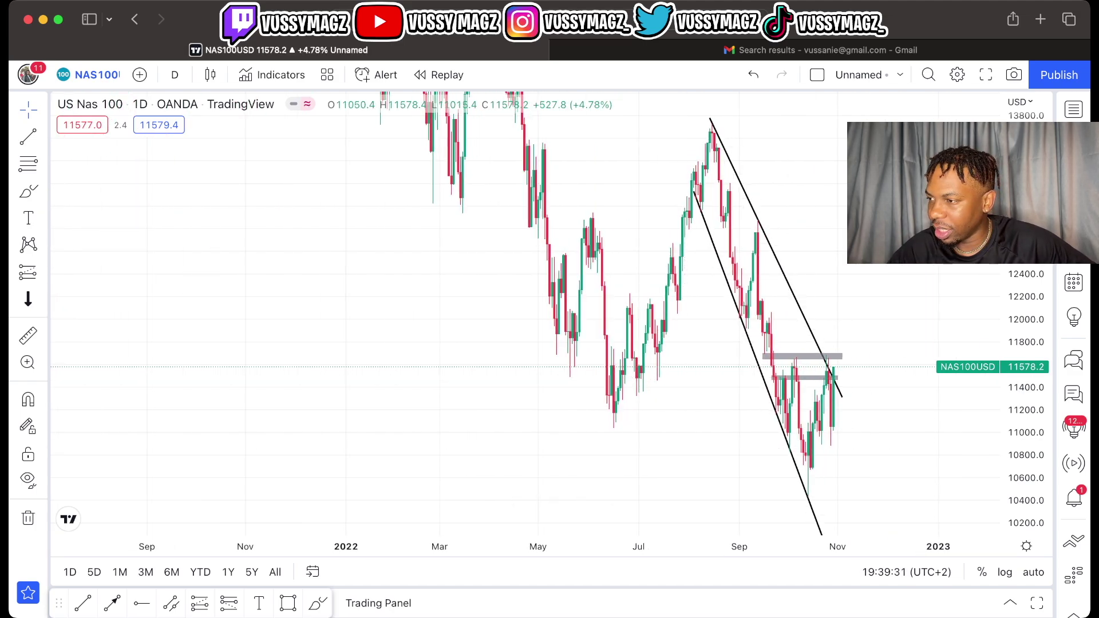
left_click_drag(1025, 315, 1025, 436)
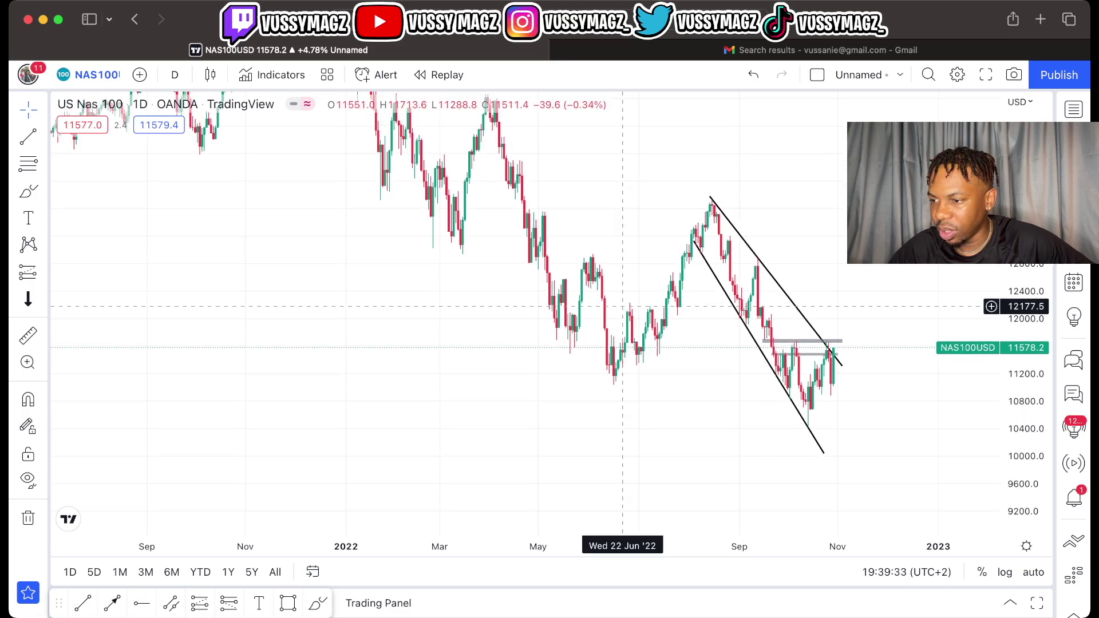
left_click_drag(623, 306, 623, 368)
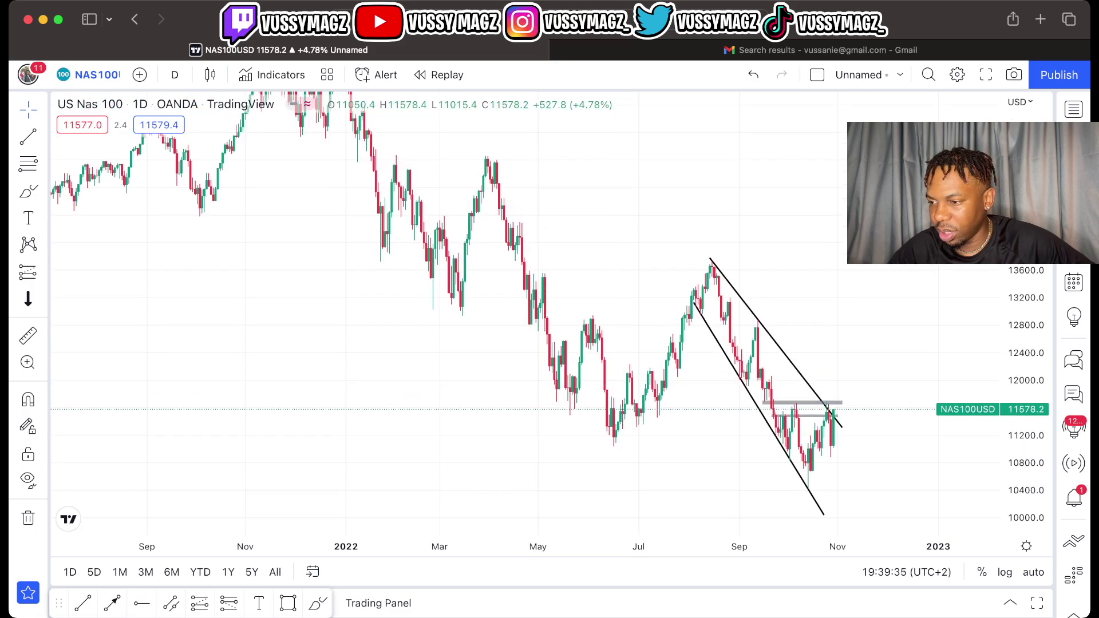
left_click_drag(630, 547, 553, 547)
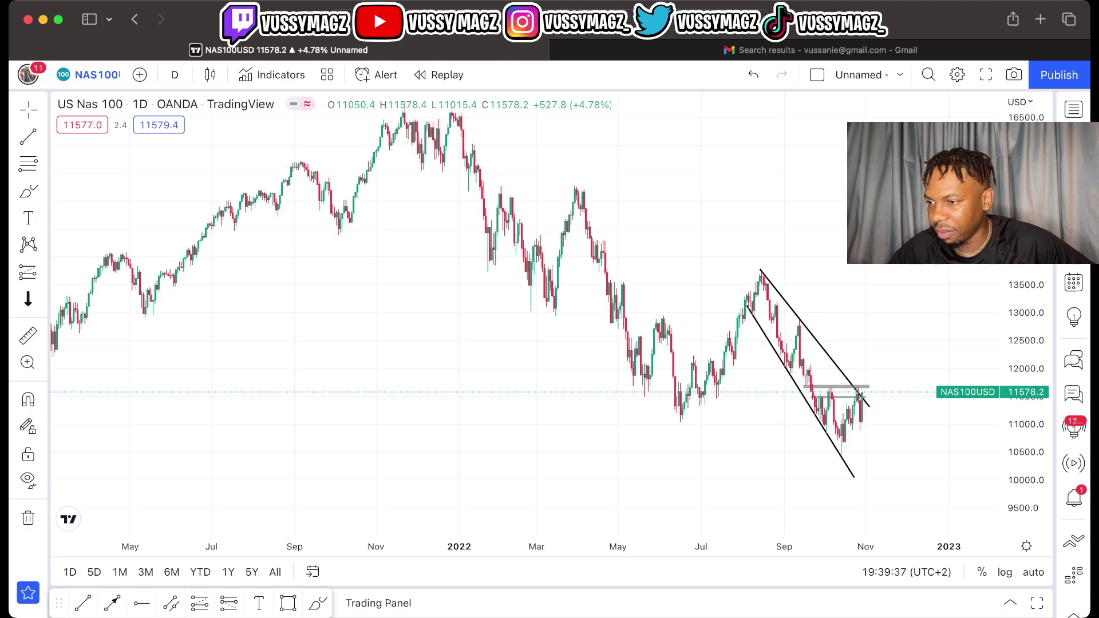
left_click_drag(908, 295, 808, 296)
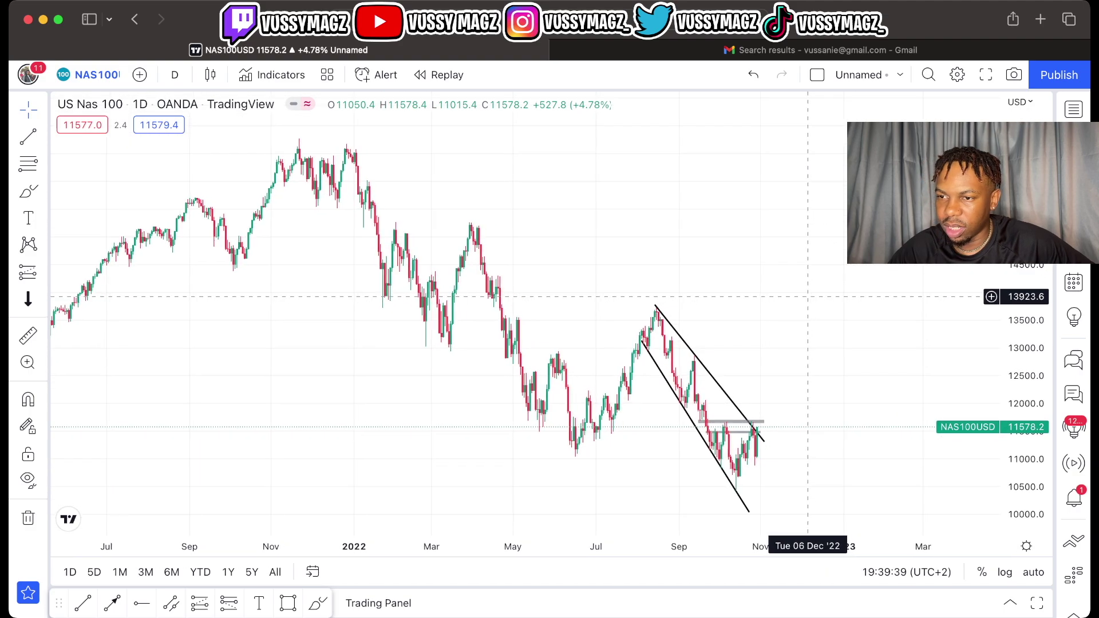
left_click(28, 136)
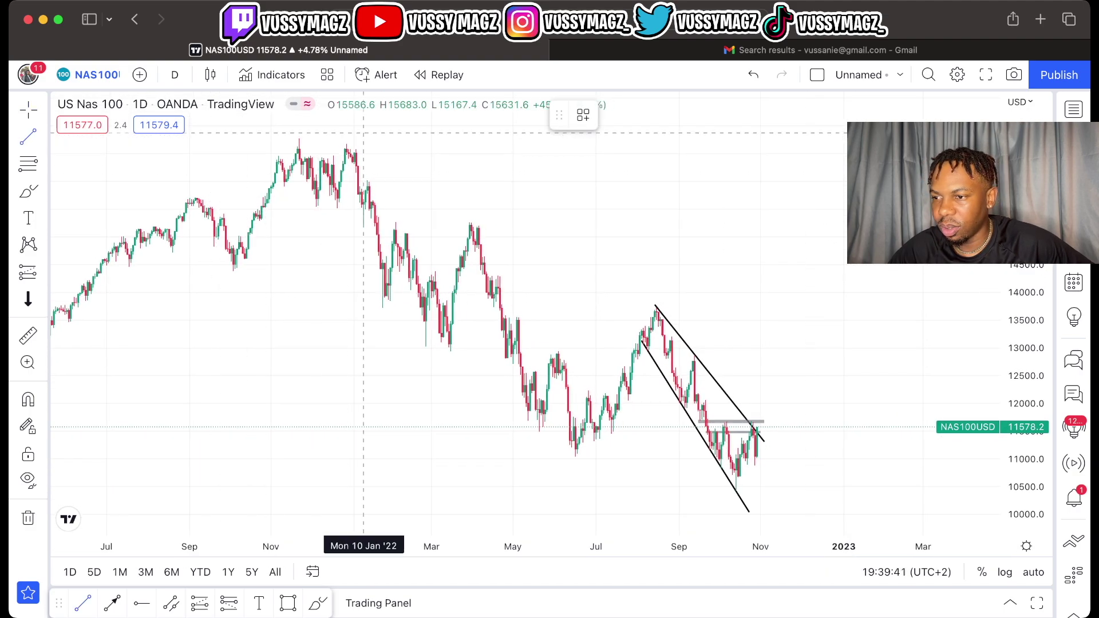
Draw a trend line from the November 2021 peak down to about 14000 past August 2022.
left_click(346, 143)
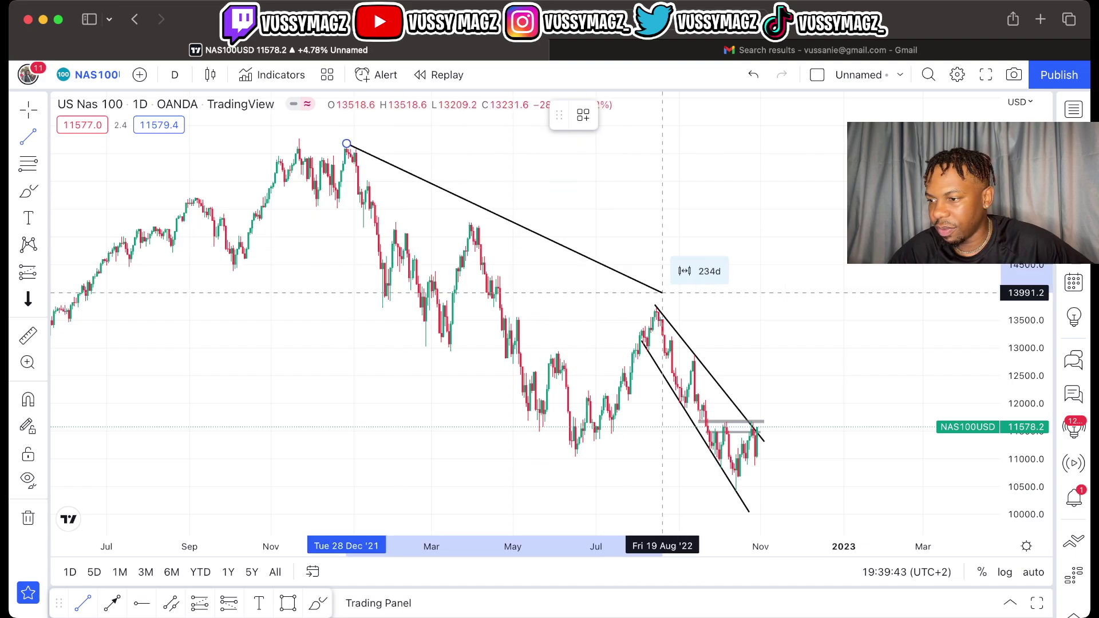
left_click(825, 396)
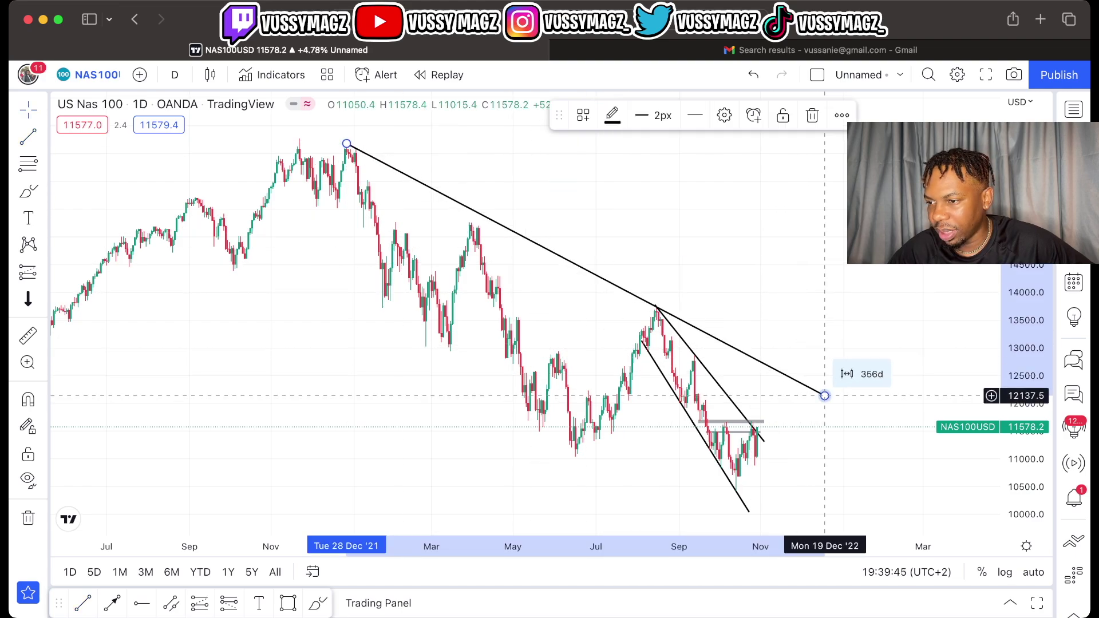
left_click_drag(347, 143, 286, 132)
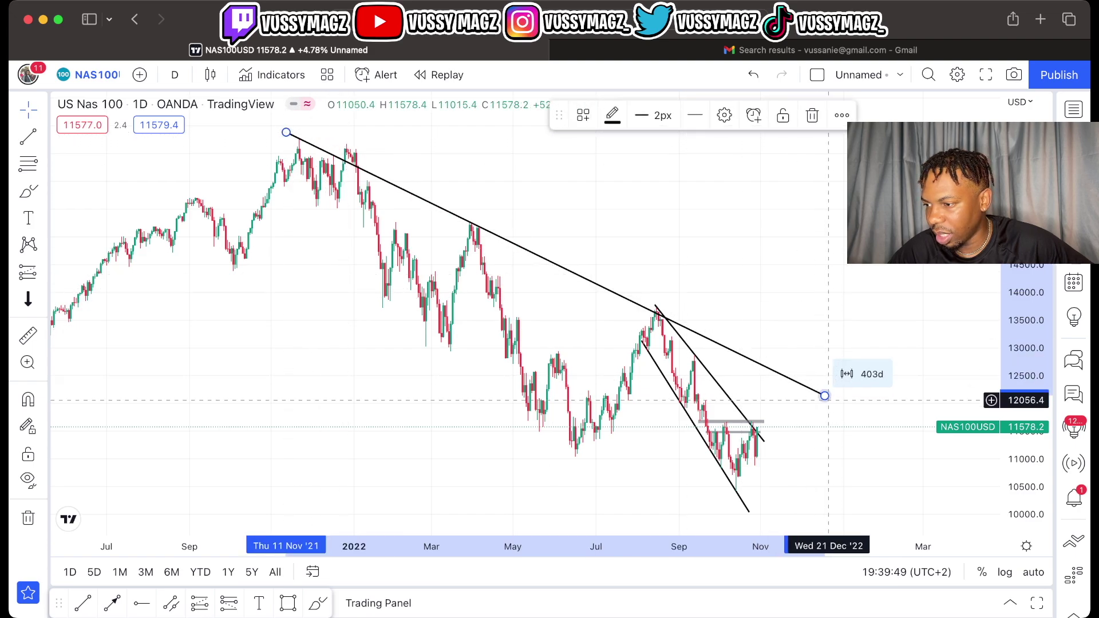
left_click_drag(824, 396, 844, 262)
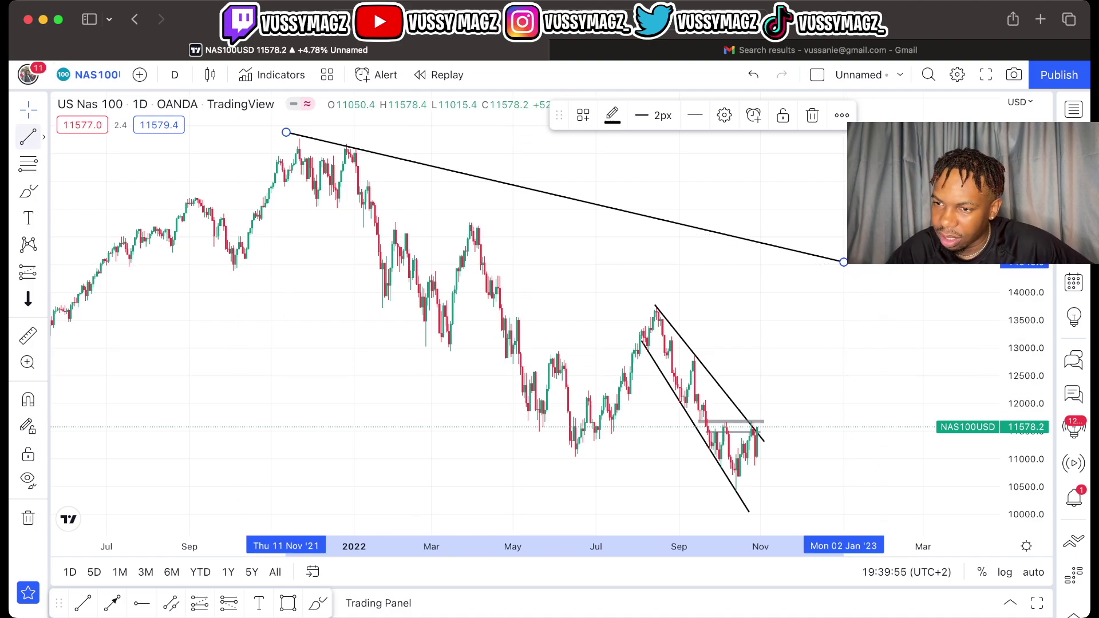
Draw a second trend line from the December 2021 high through the August 2022 high.
left_click(28, 136)
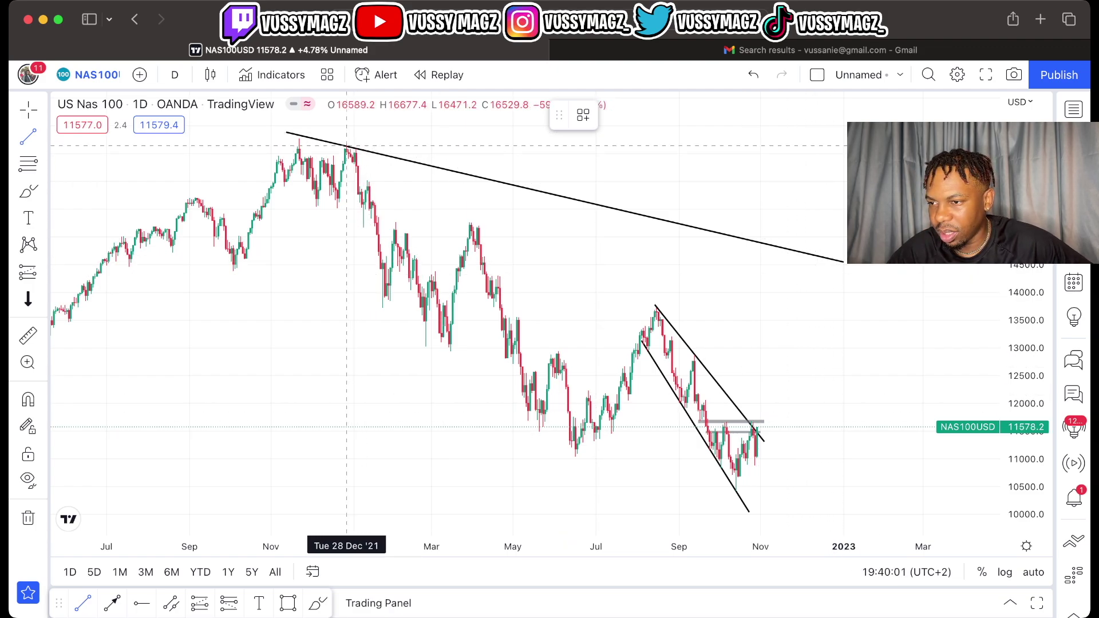
left_click(346, 145)
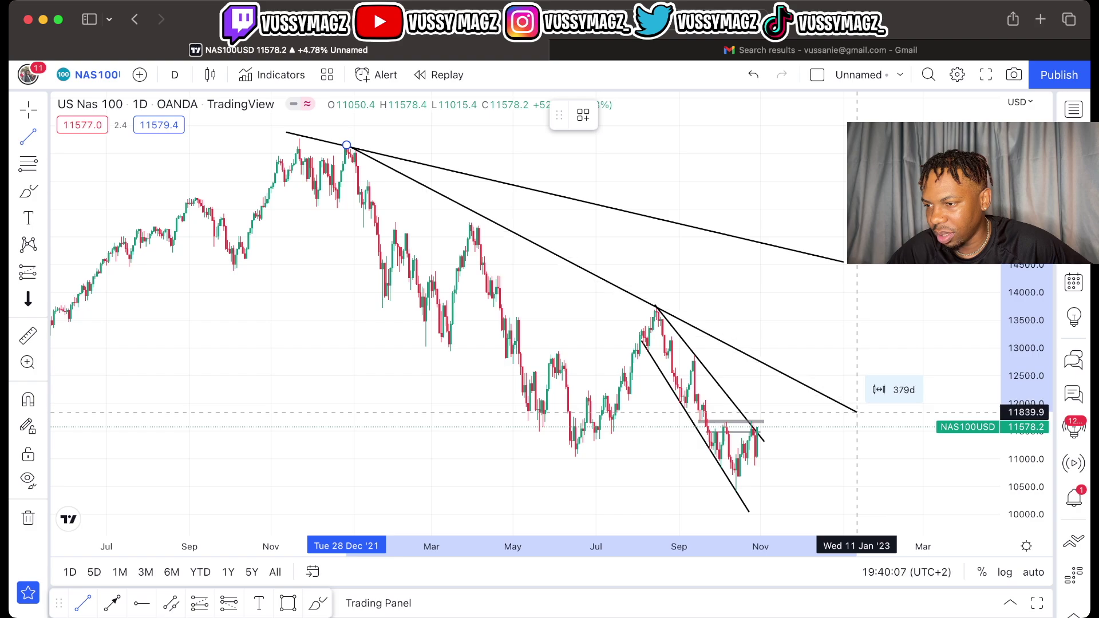
left_click(857, 413)
left_click(896, 438)
mouse_move(892, 450)
left_mouse_down()
mouse_move(894, 421)
mouse_move(894, 438)
left_mouse_up()
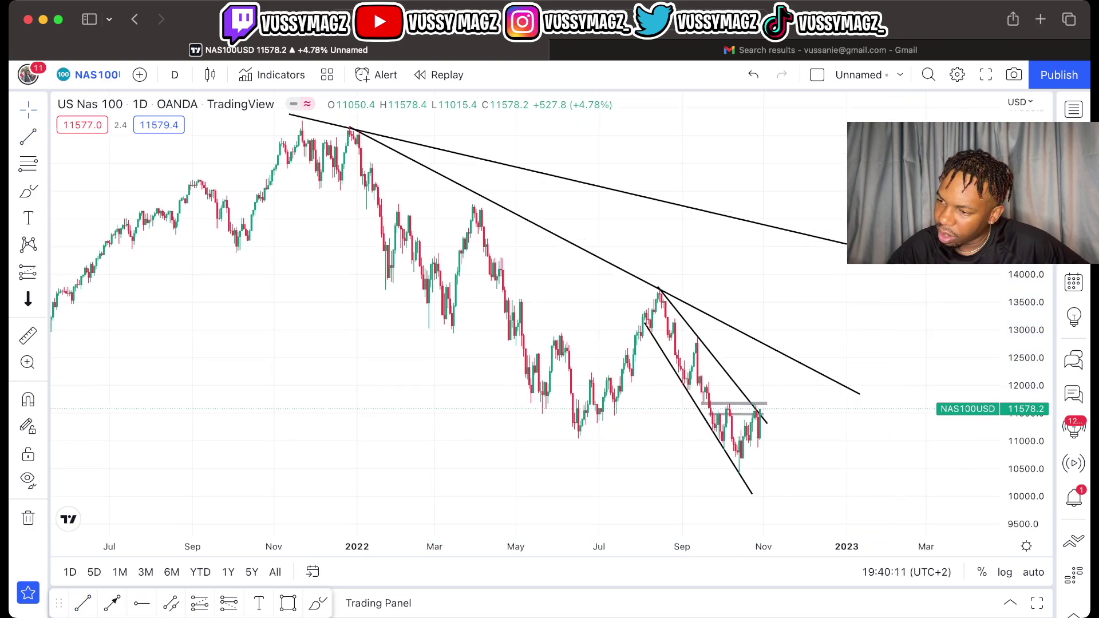
left_click_drag(1025, 378, 1025, 400)
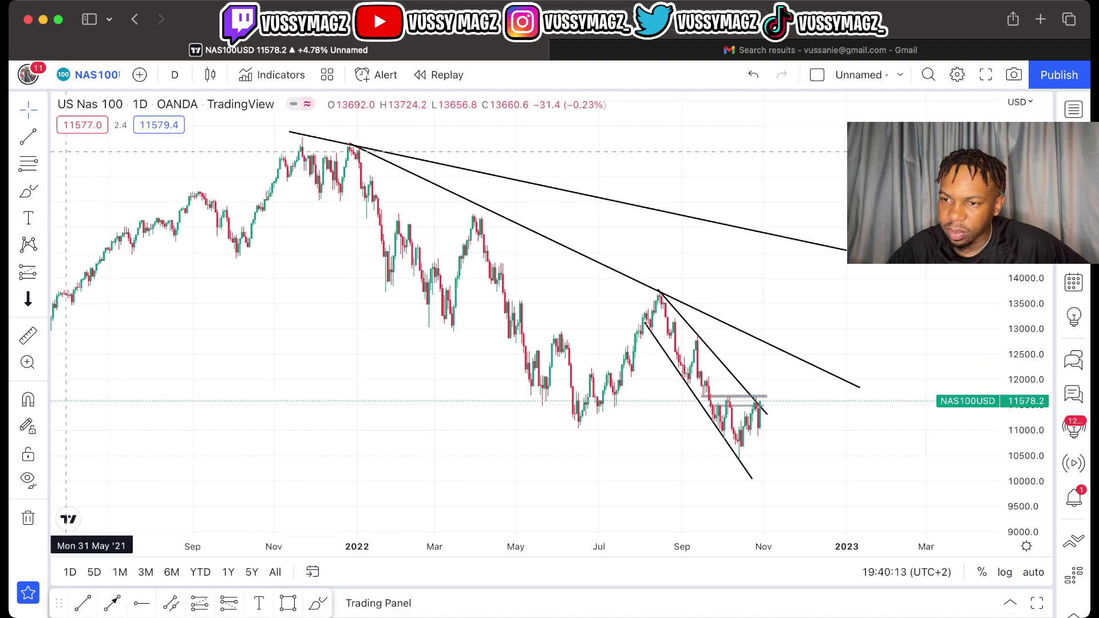
Draw the lower channel line from the November 2021 low down to about 7914.5.
left_click(28, 137)
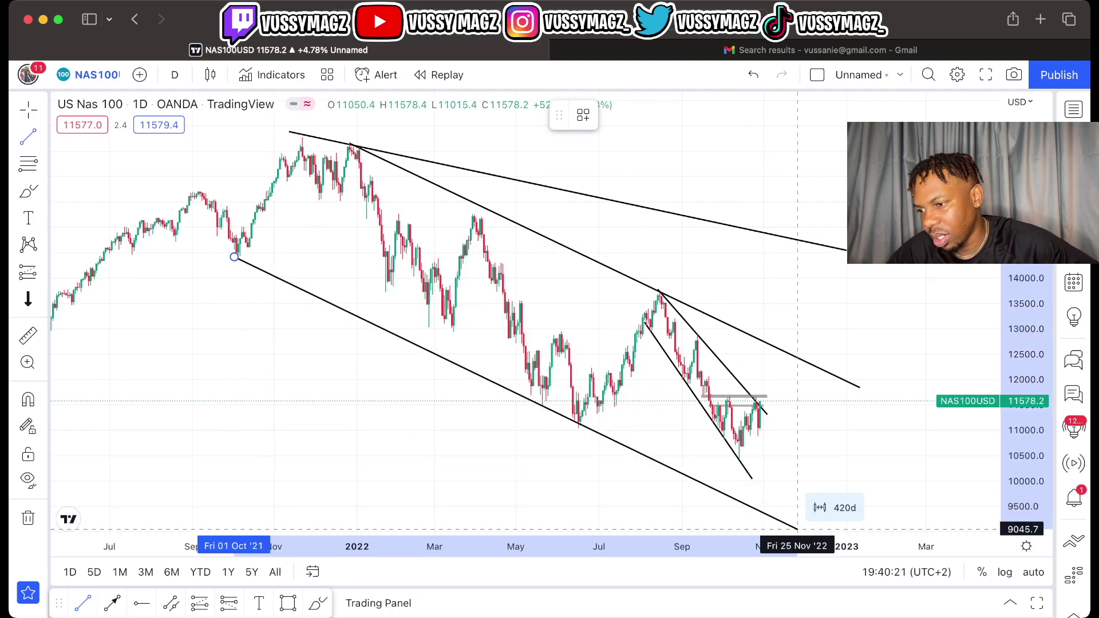
left_click(799, 529)
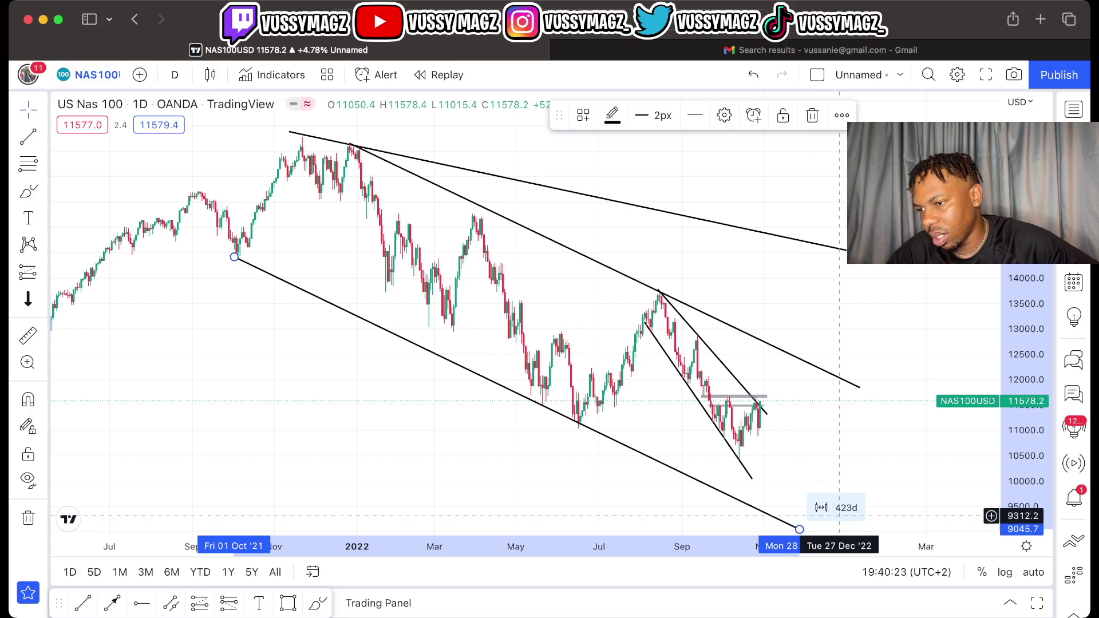
left_click_drag(851, 513, 829, 454)
left_click_drag(1025, 369, 1025, 421)
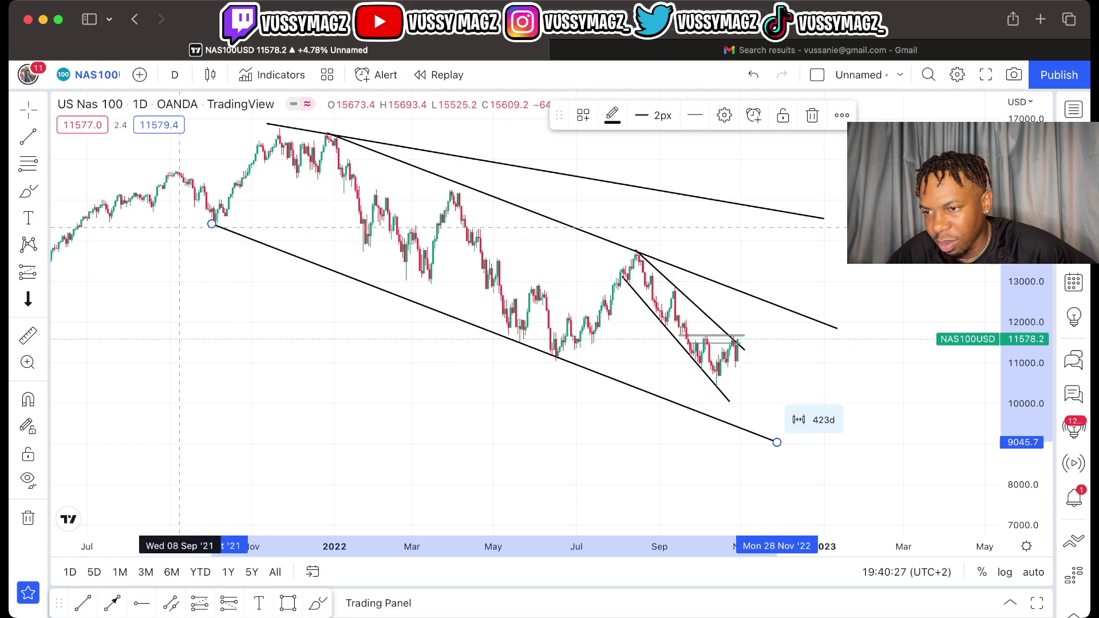
left_click_drag(212, 224, 263, 190)
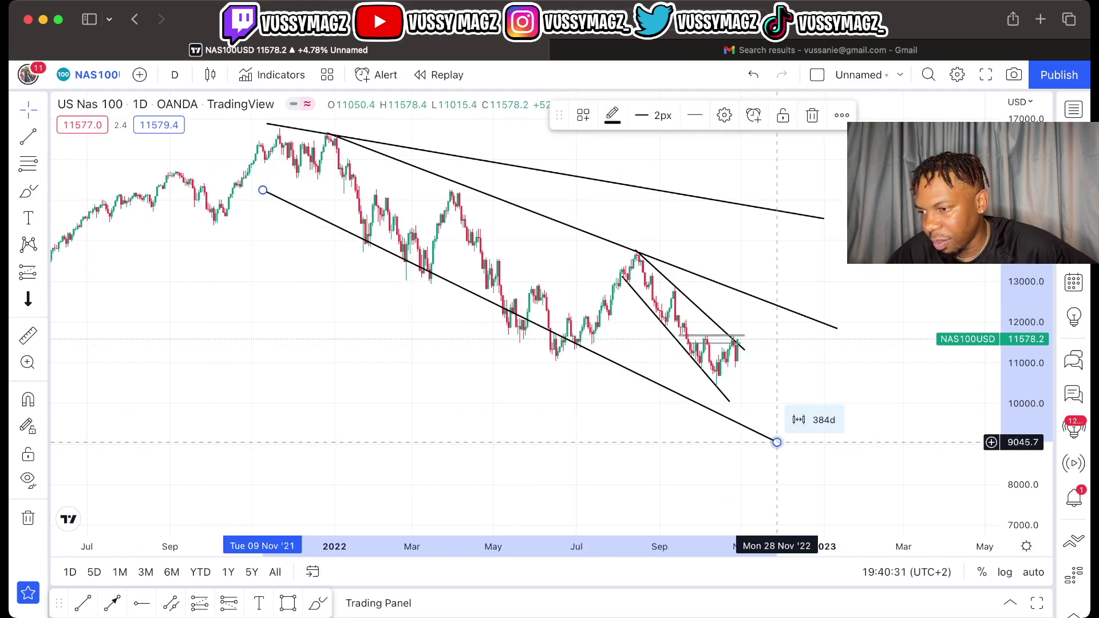
left_click_drag(777, 442, 771, 488)
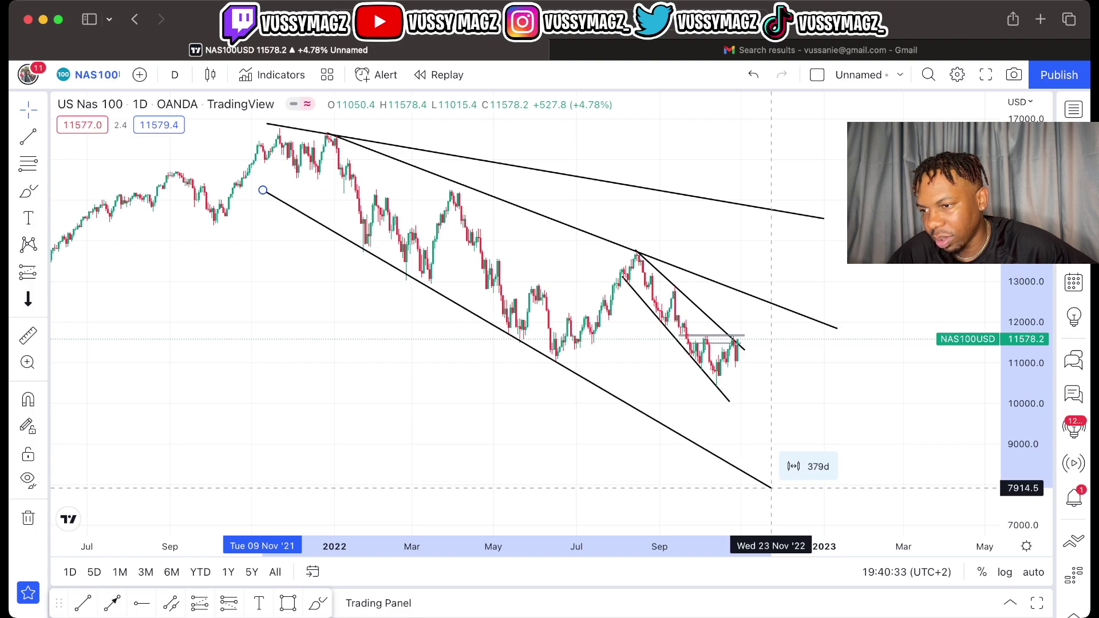
left_click(822, 467)
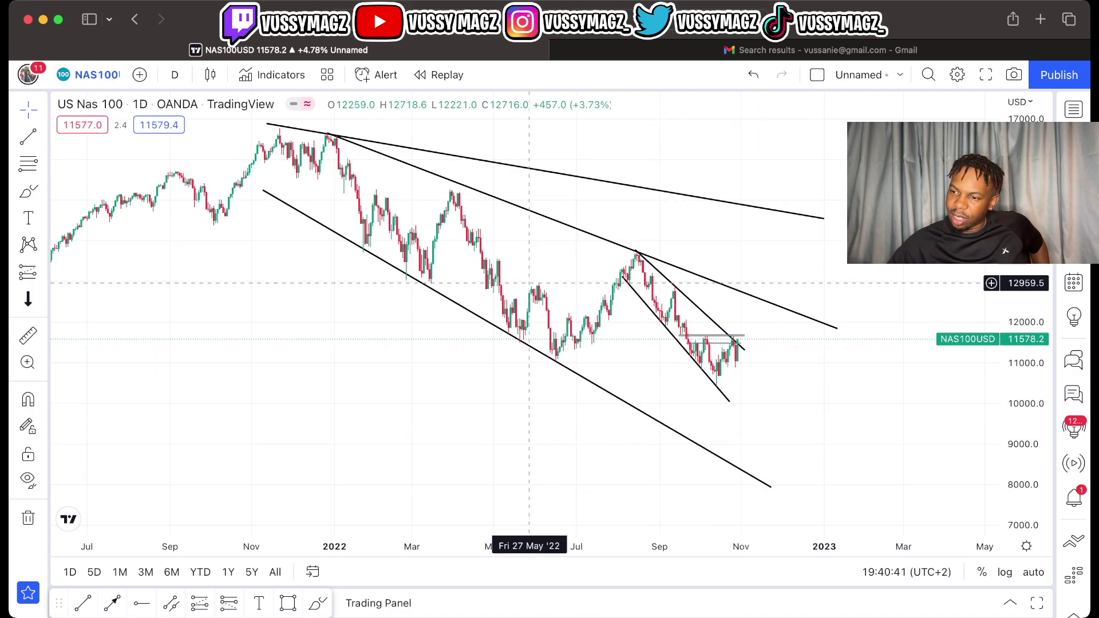
Shift the lower channel line up-left onto the lows and delete the flatter top trend line.
left_click_drag(510, 335, 486, 322)
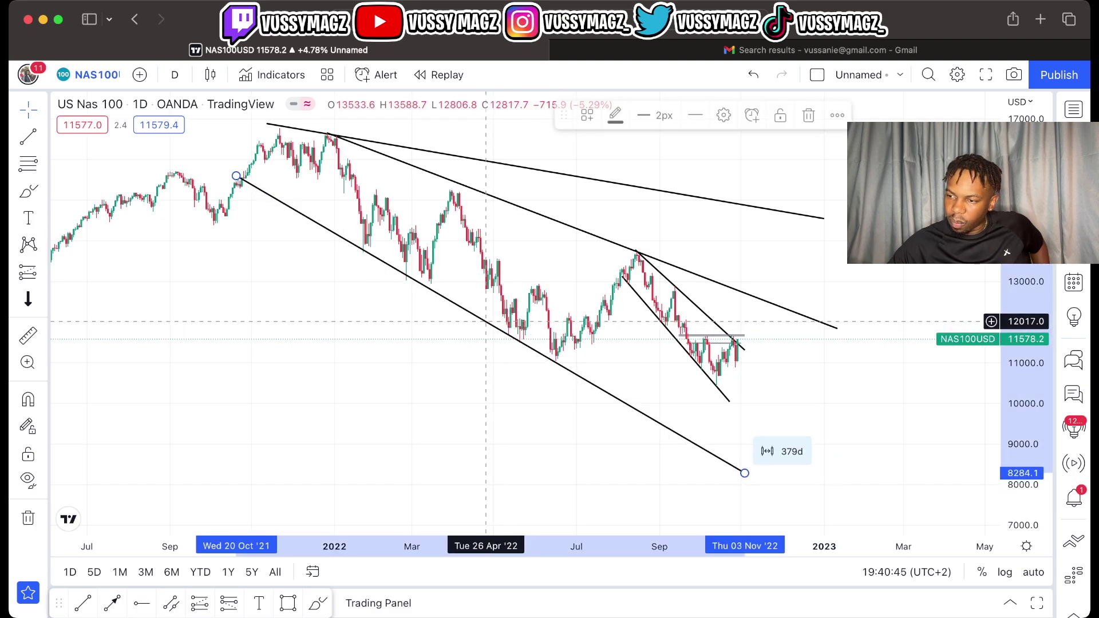
left_click(685, 384)
left_click_drag(860, 446, 854, 479)
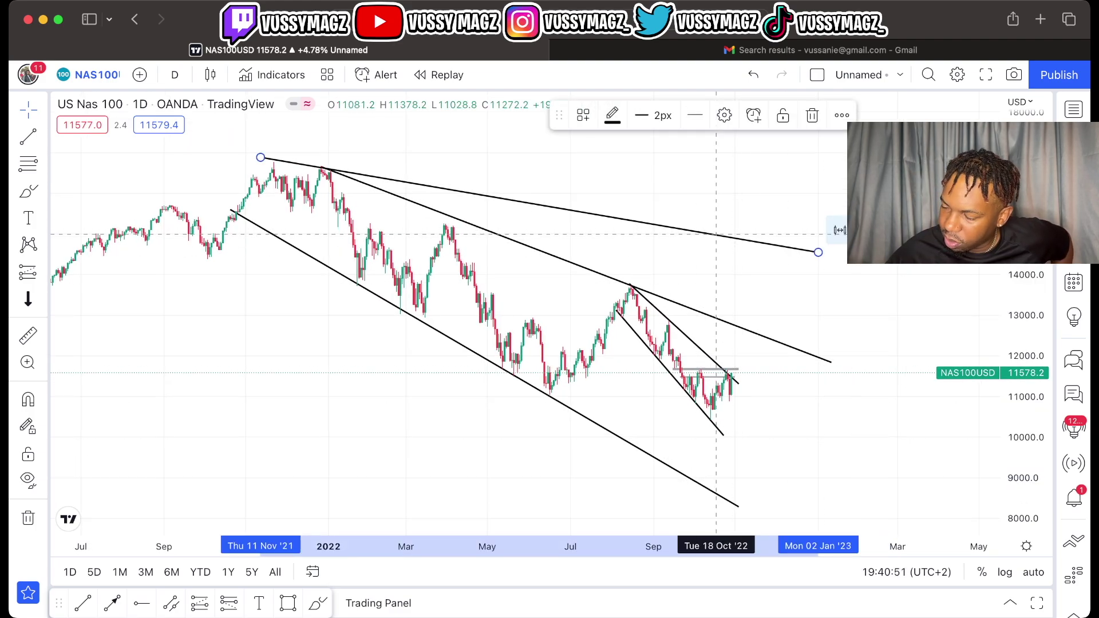
key("Delete")
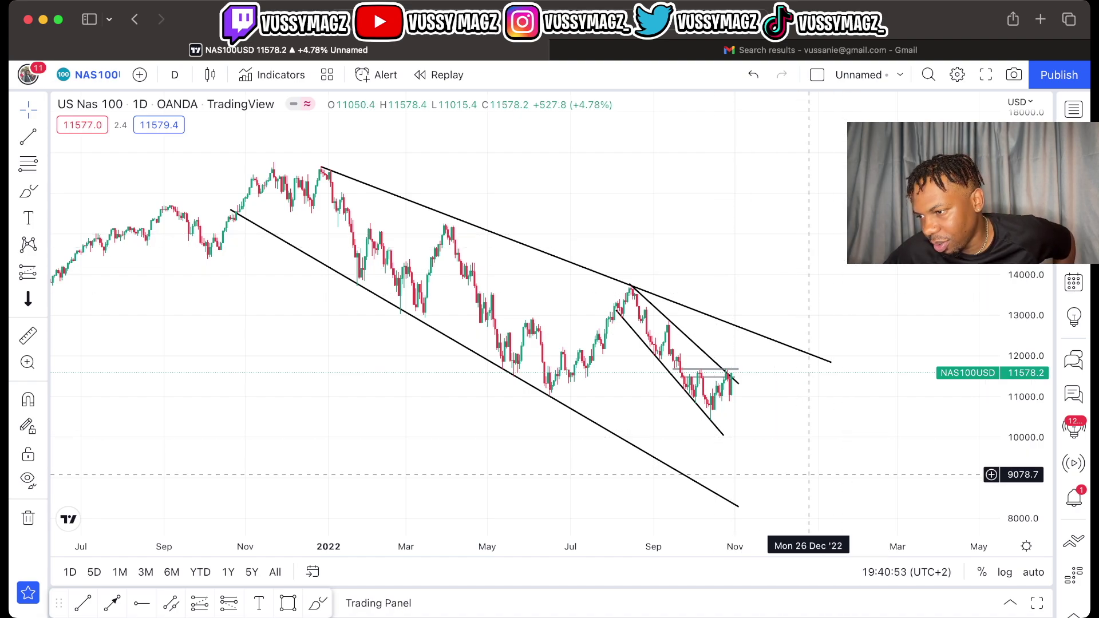
left_click_drag(813, 467, 839, 453)
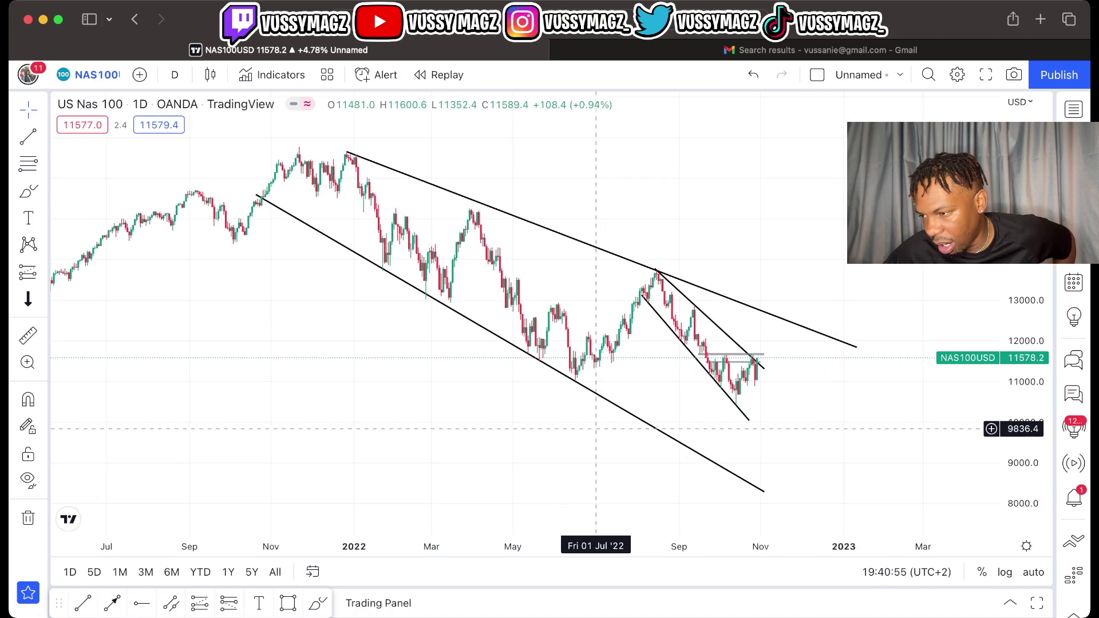
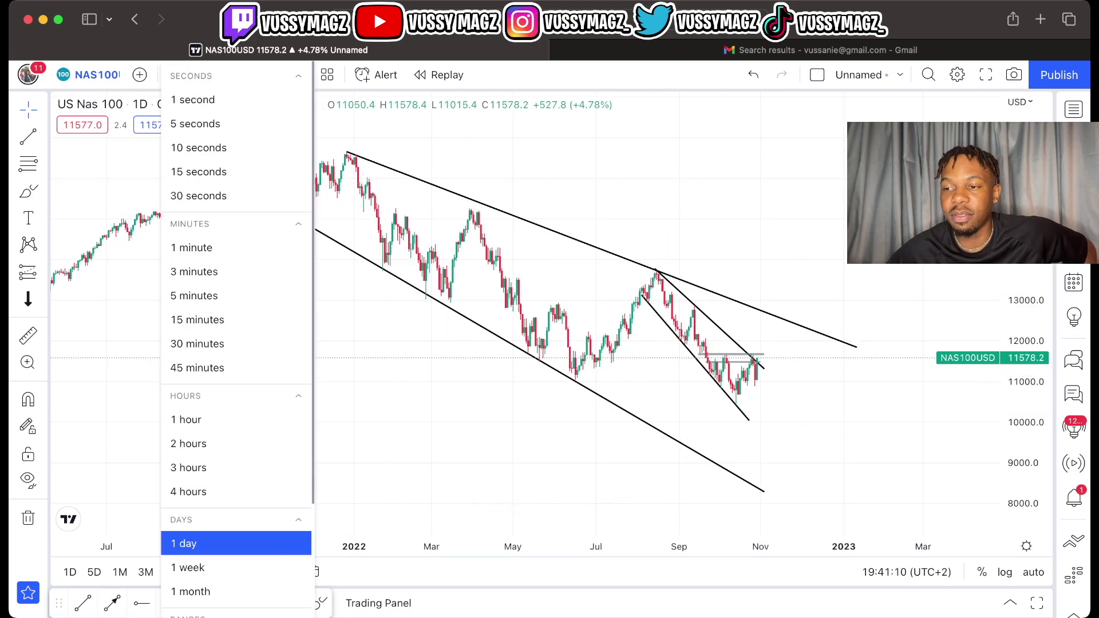
Inspect the wedge and resistance zone on 4-hour candles, then return to the daily interval.
left_click(188, 492)
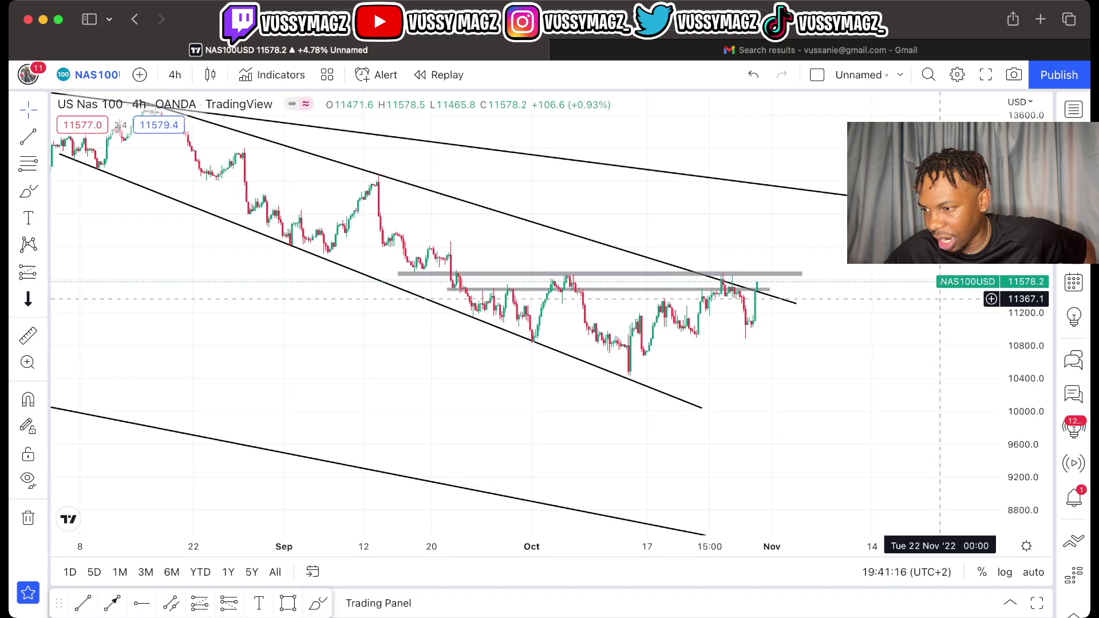
left_click_drag(590, 547, 768, 547)
left_click_drag(867, 328, 861, 462)
scroll(860, 461, "down", 5)
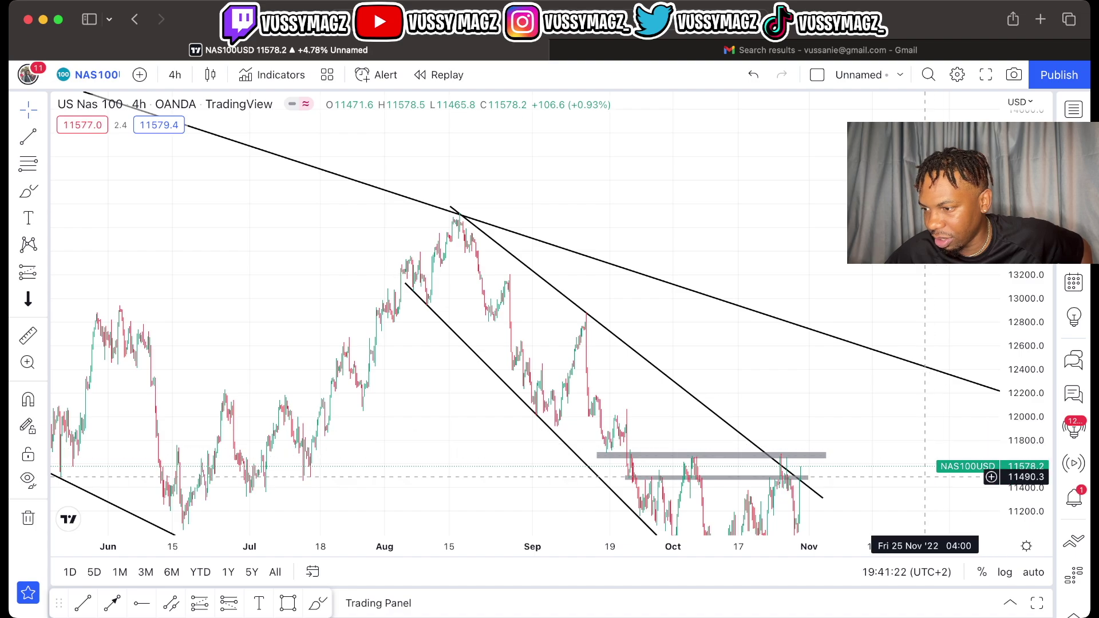
left_click_drag(934, 469, 933, 350)
left_click_drag(1025, 366, 1025, 421)
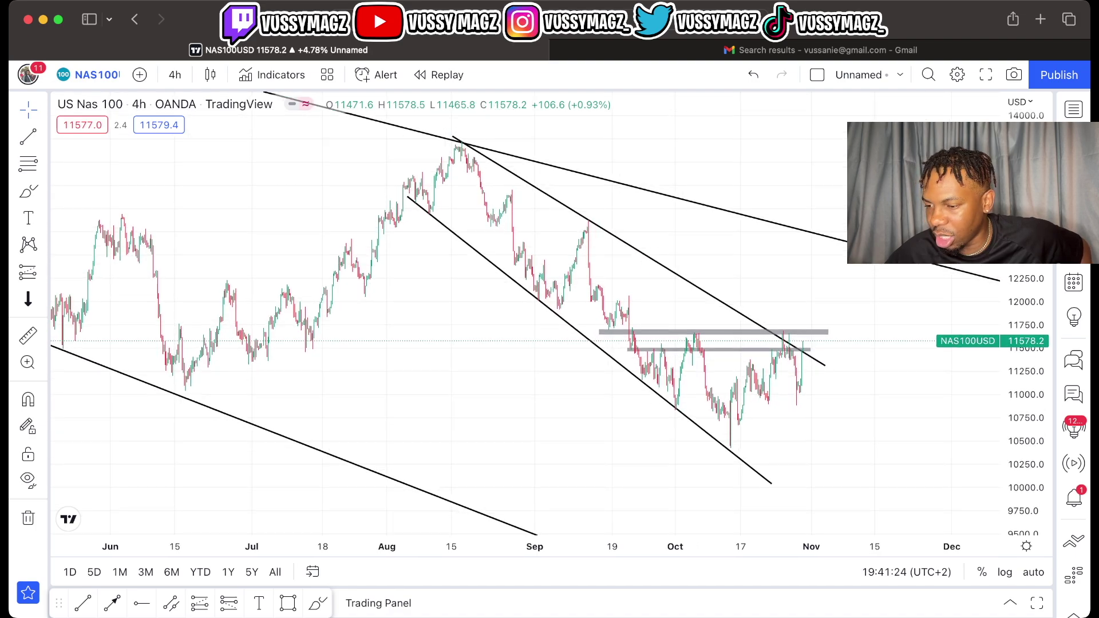
left_click_drag(630, 547, 706, 547)
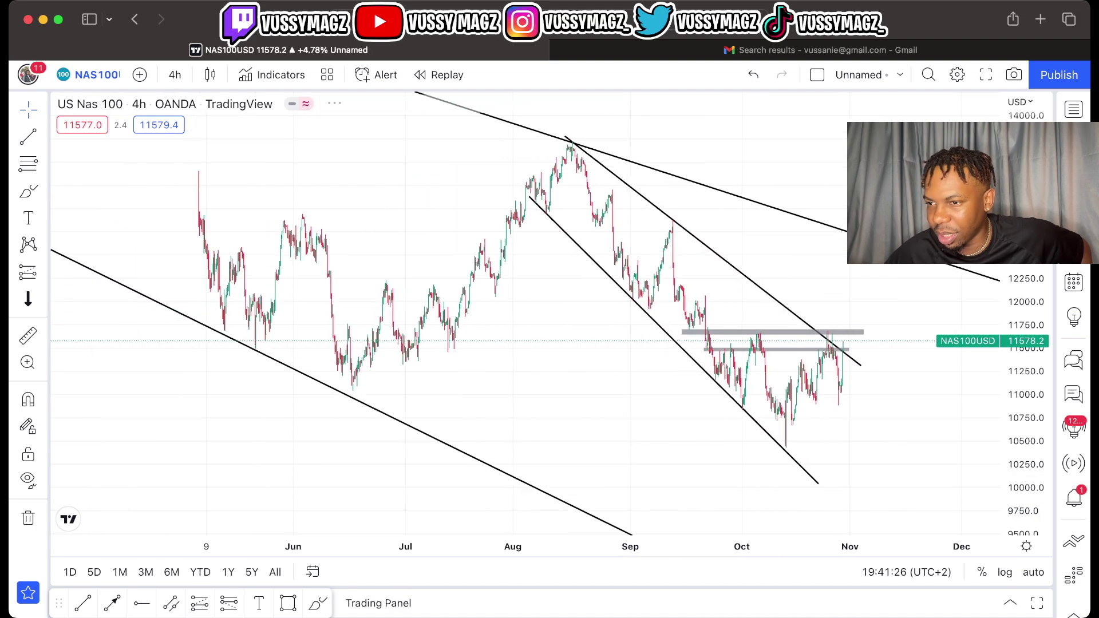
left_click(174, 75)
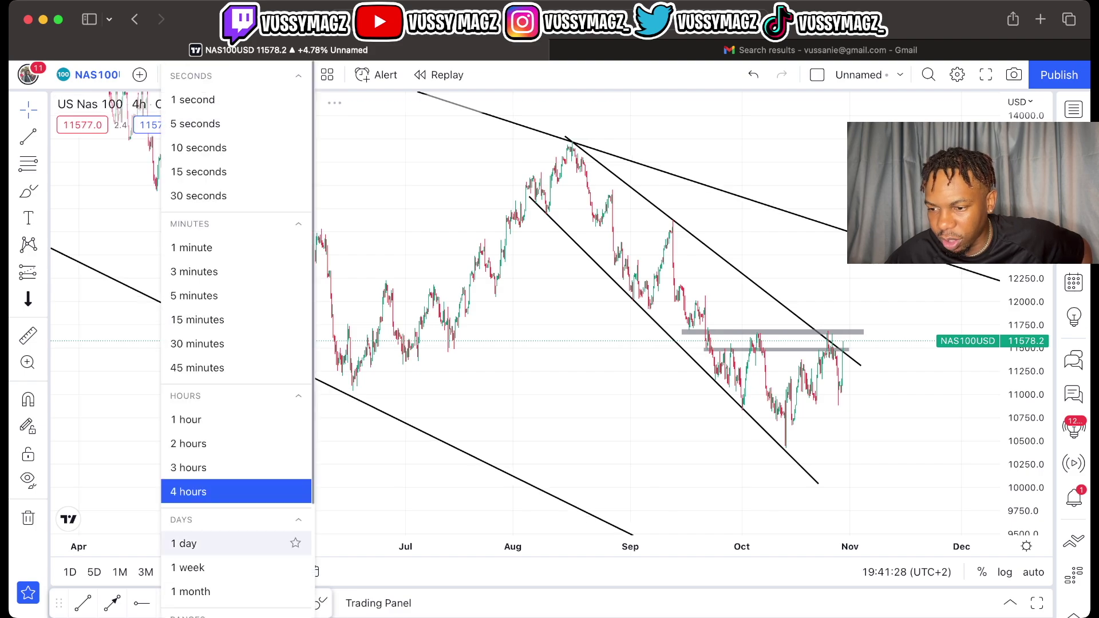
left_click(188, 544)
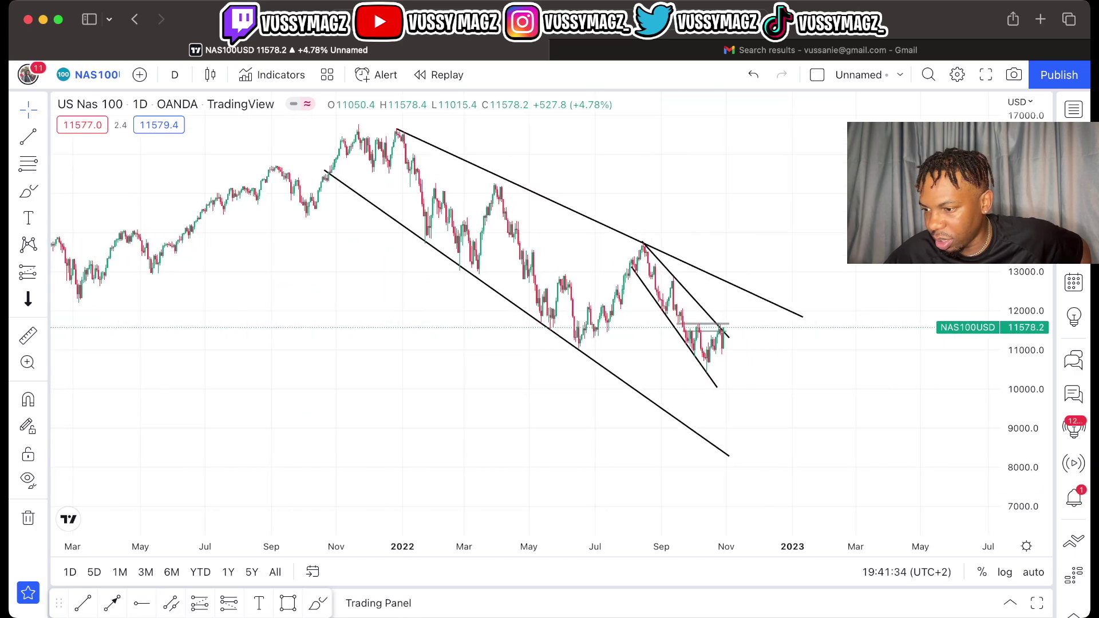
Reposition the channel, close the OKX sign-up ad and the 'Go ad-free' offer, and check the upper trendline.
left_click_drag(638, 447, 569, 484)
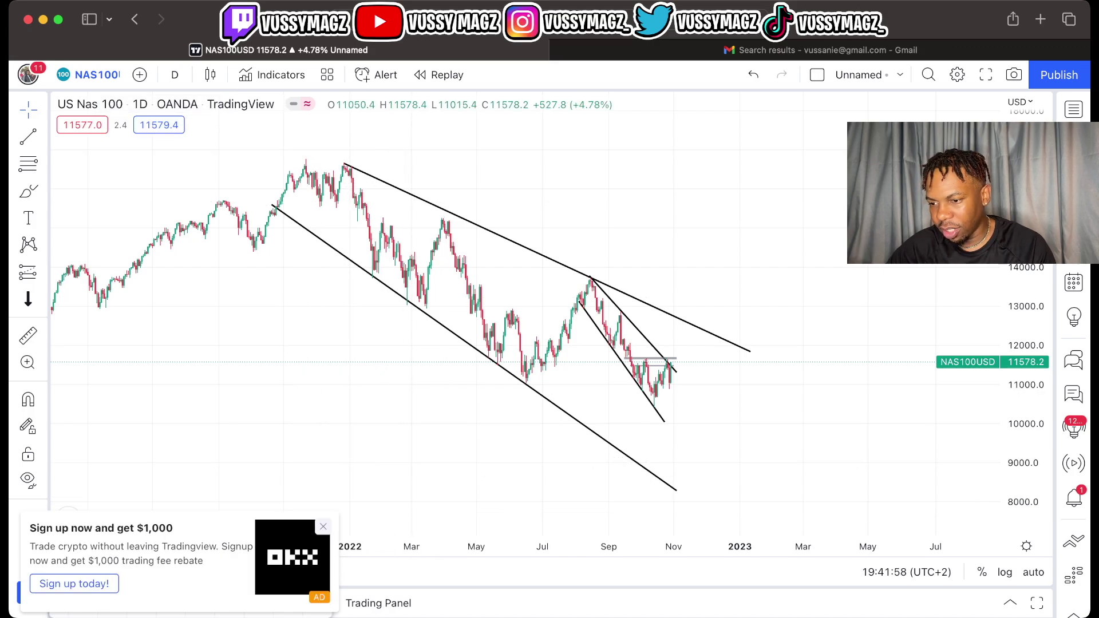
left_click(323, 527)
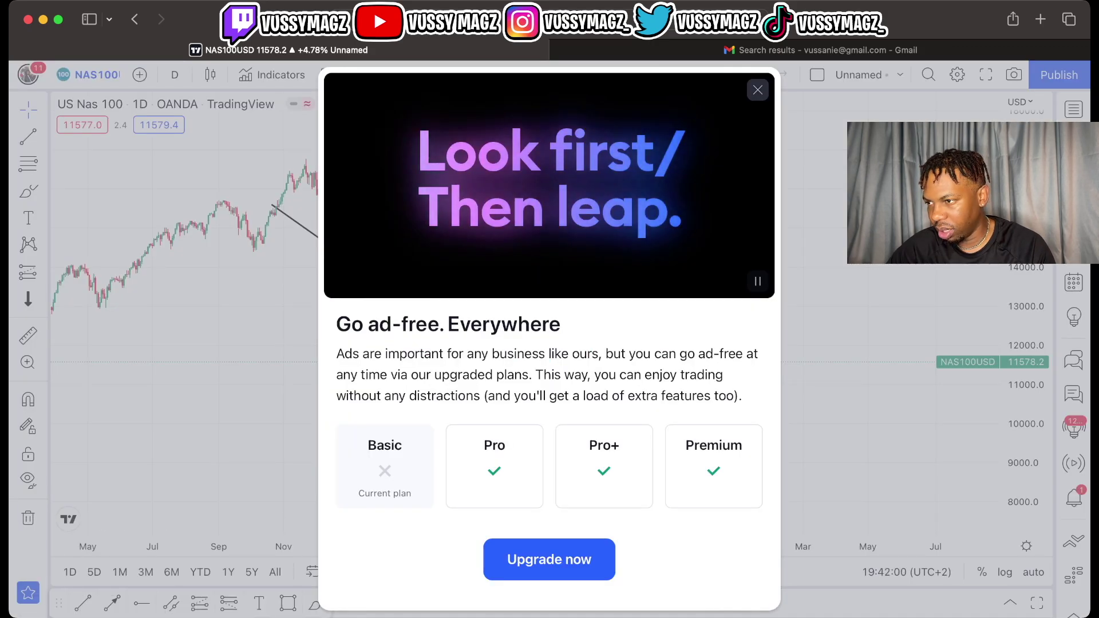
left_click(757, 90)
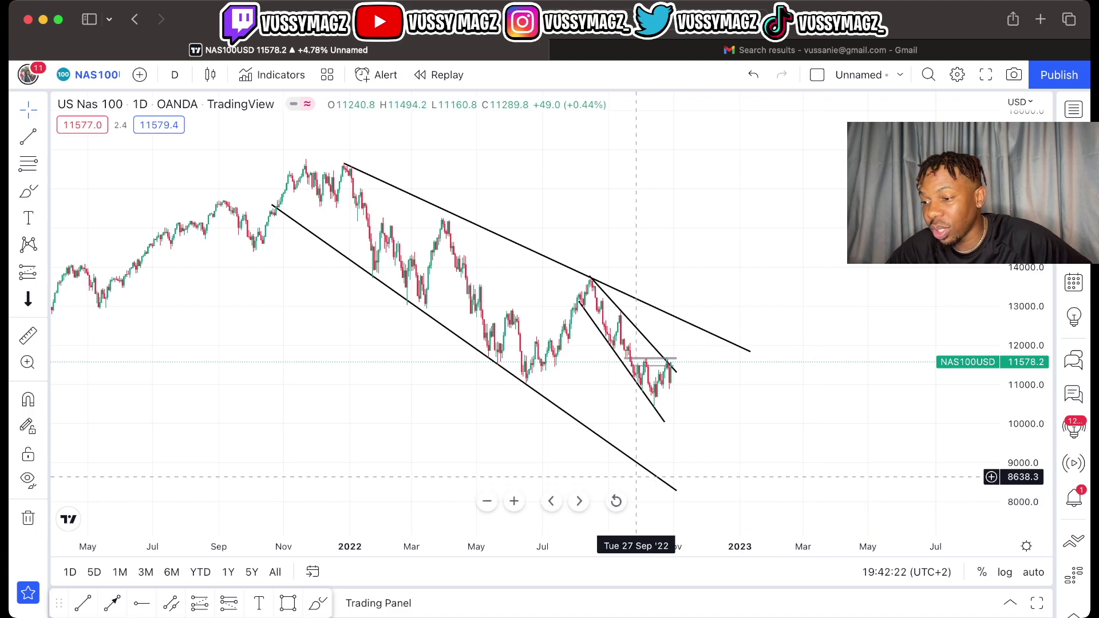
left_click(687, 323)
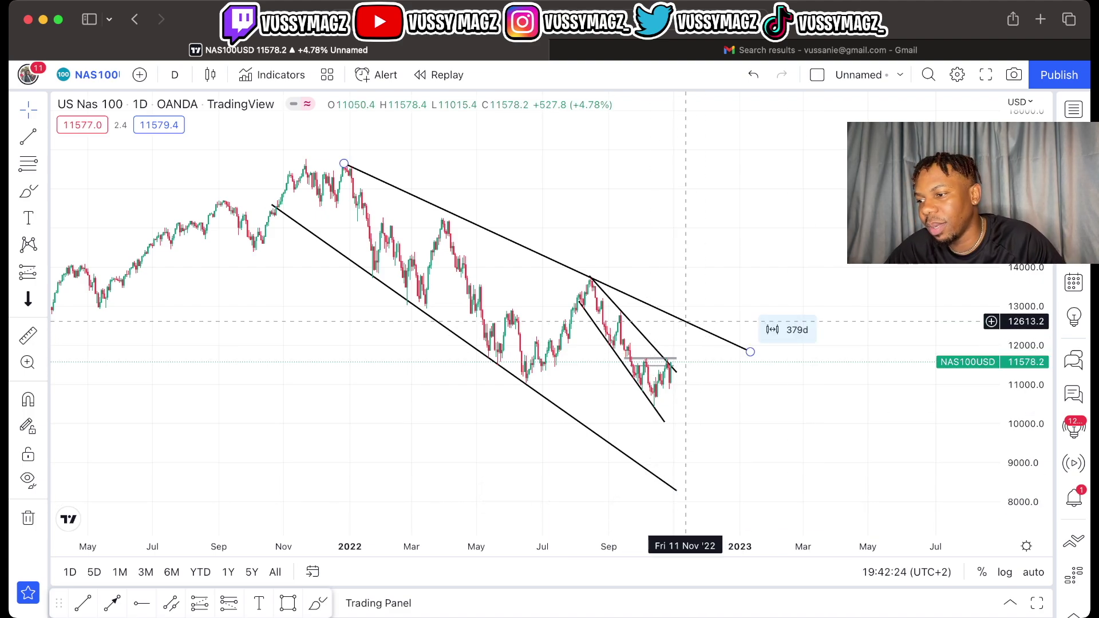
left_click(693, 358)
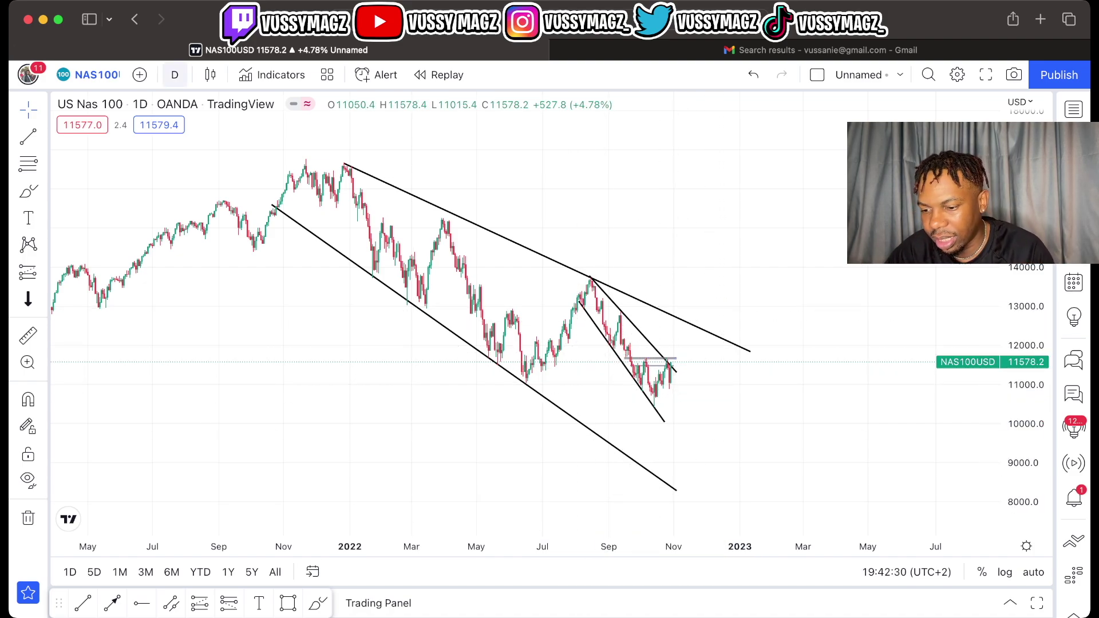
type("240")
key("Return")
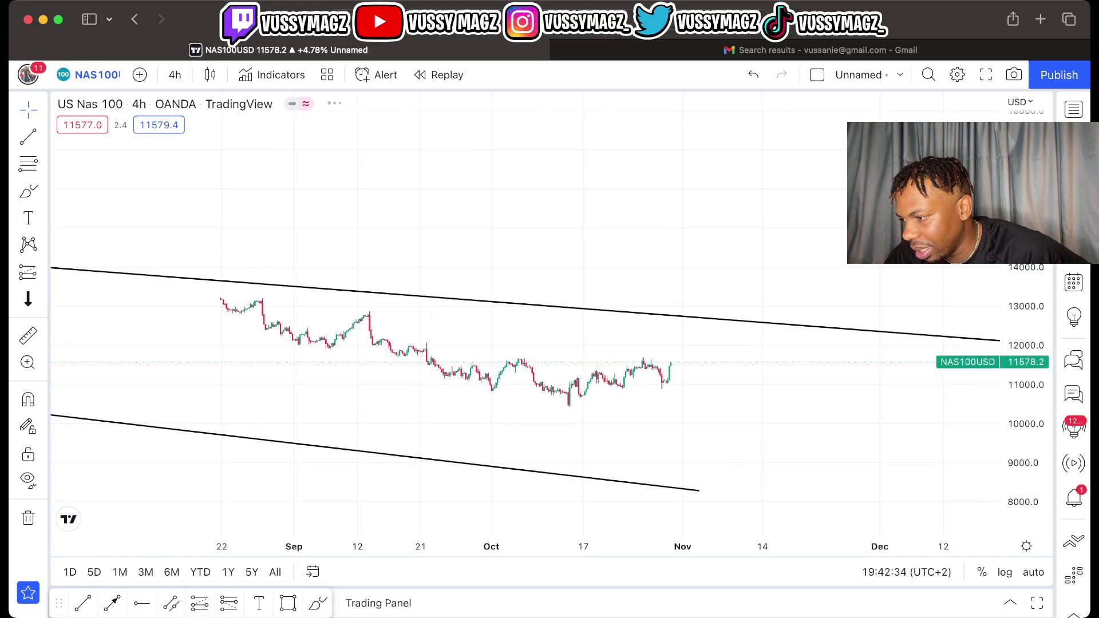
left_click_drag(851, 431, 853, 239)
left_click_drag(329, 547, 465, 547)
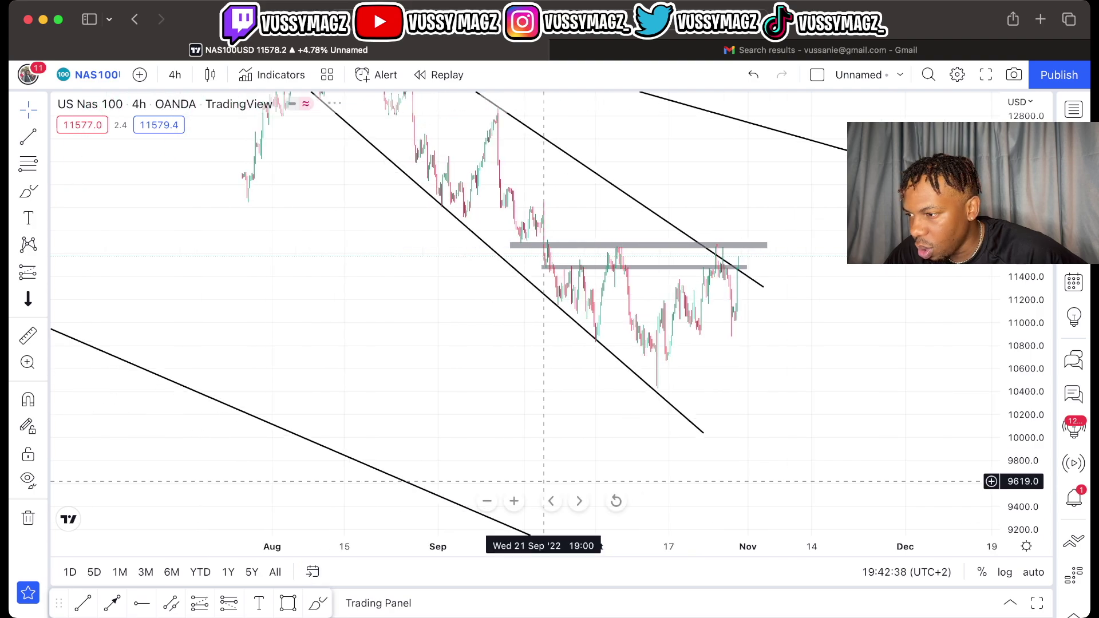
left_click_drag(1025, 300, 1025, 398)
scroll(884, 358, "up", 3)
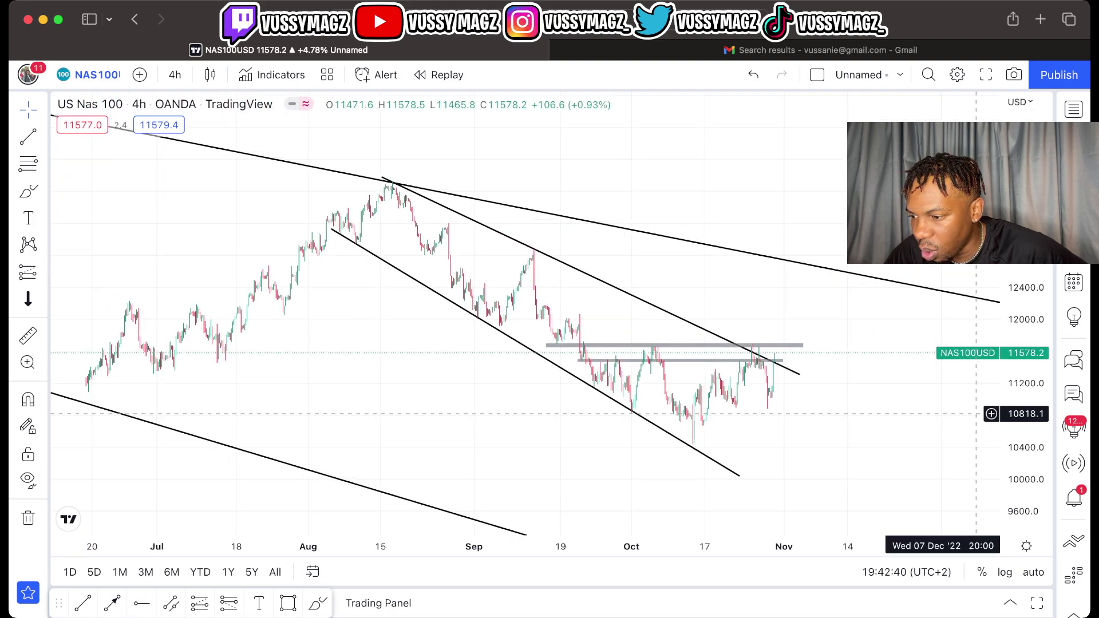
scroll(650, 501, "up", 5)
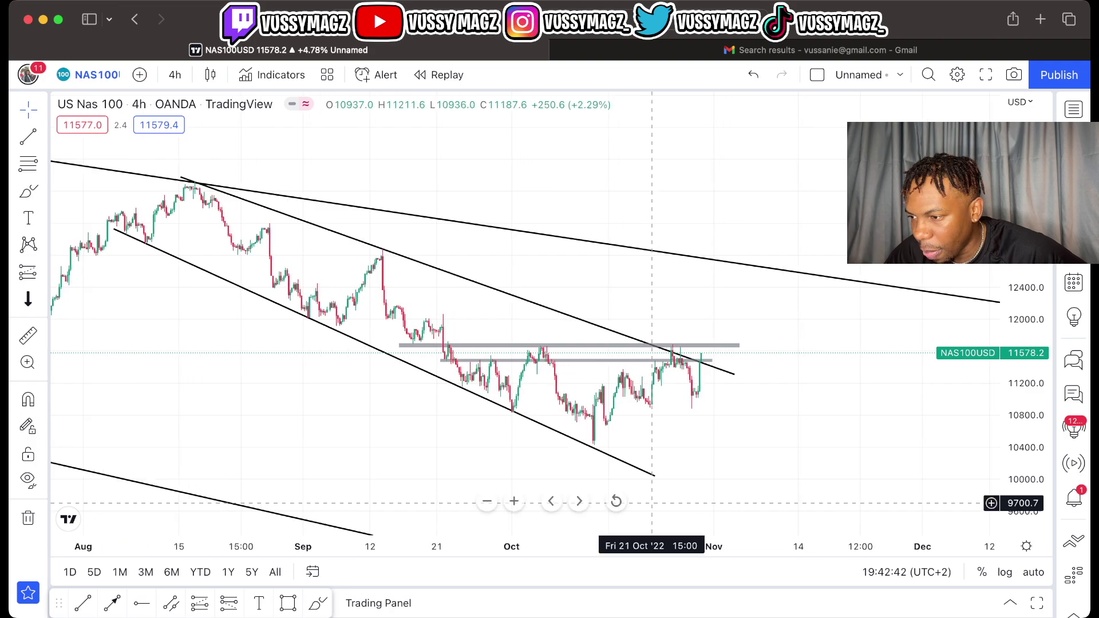
left_click_drag(1025, 412, 1025, 314)
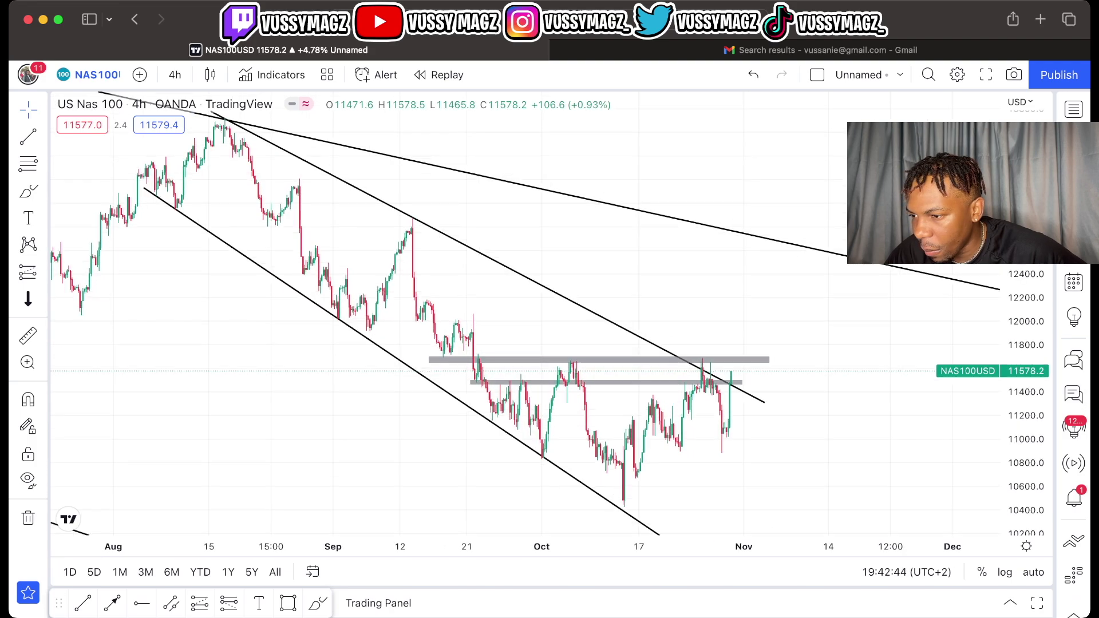
left_click_drag(901, 353, 987, 368)
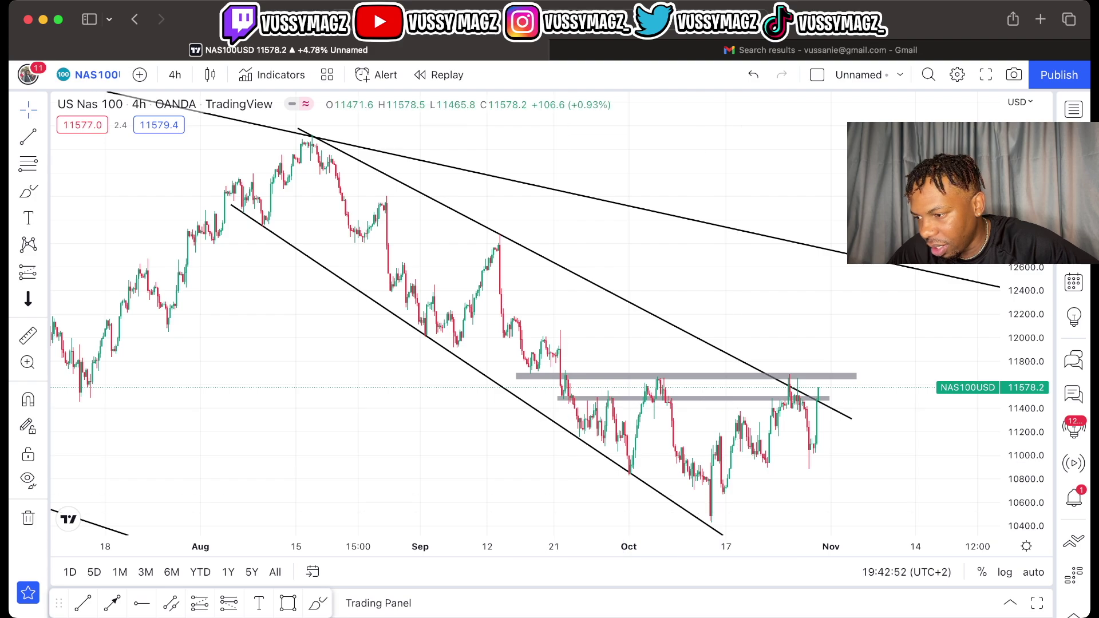
scroll(733, 532, "right", 3)
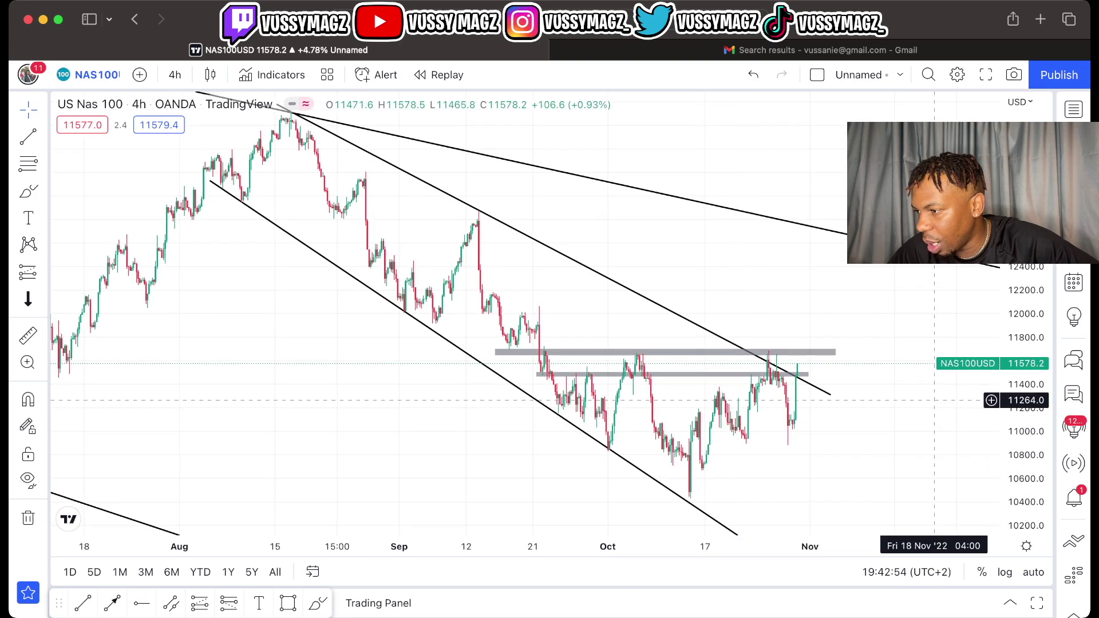
left_click_drag(1026, 413, 1026, 446)
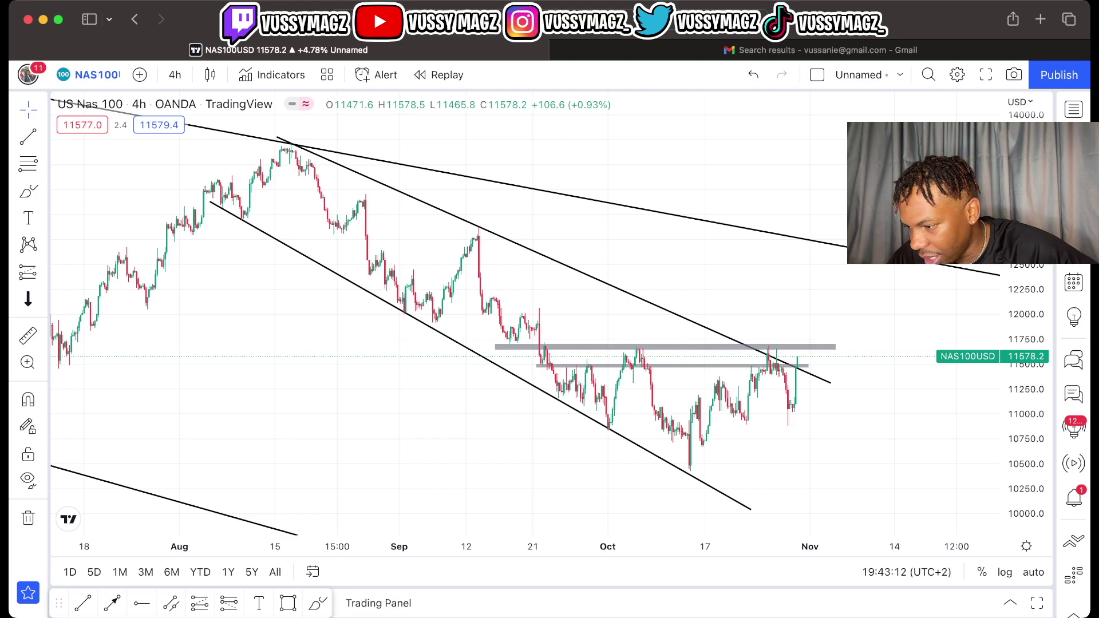
left_click_drag(800, 547, 871, 547)
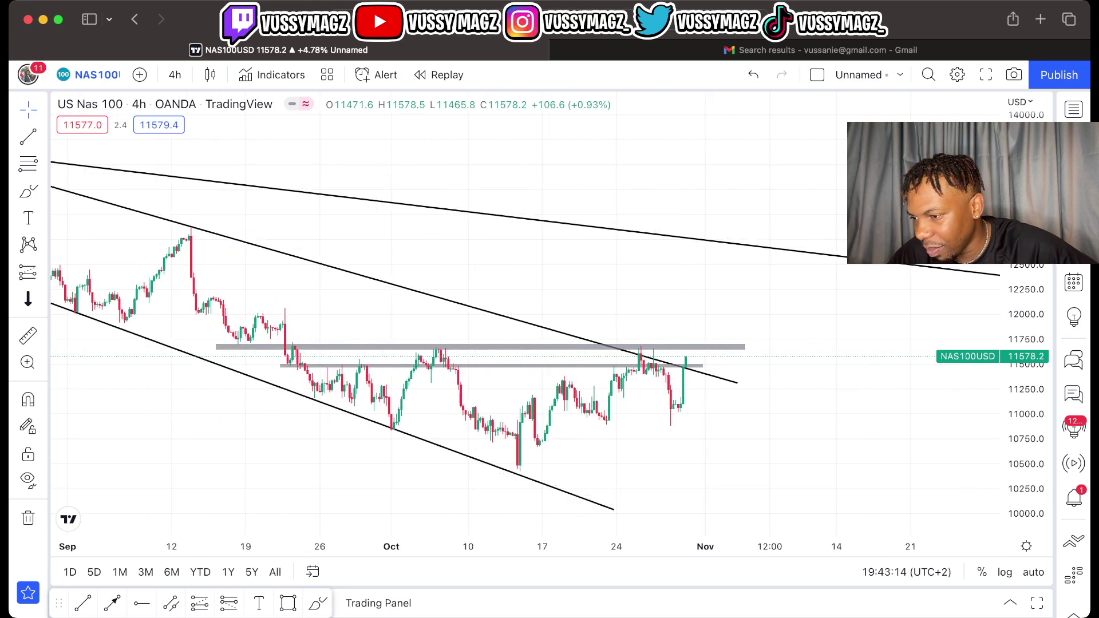
scroll(943, 285, "up", 3)
left_click_drag(942, 286, 953, 336)
left_click_drag(1024, 246, 1024, 316)
left_click_drag(973, 287, 969, 325)
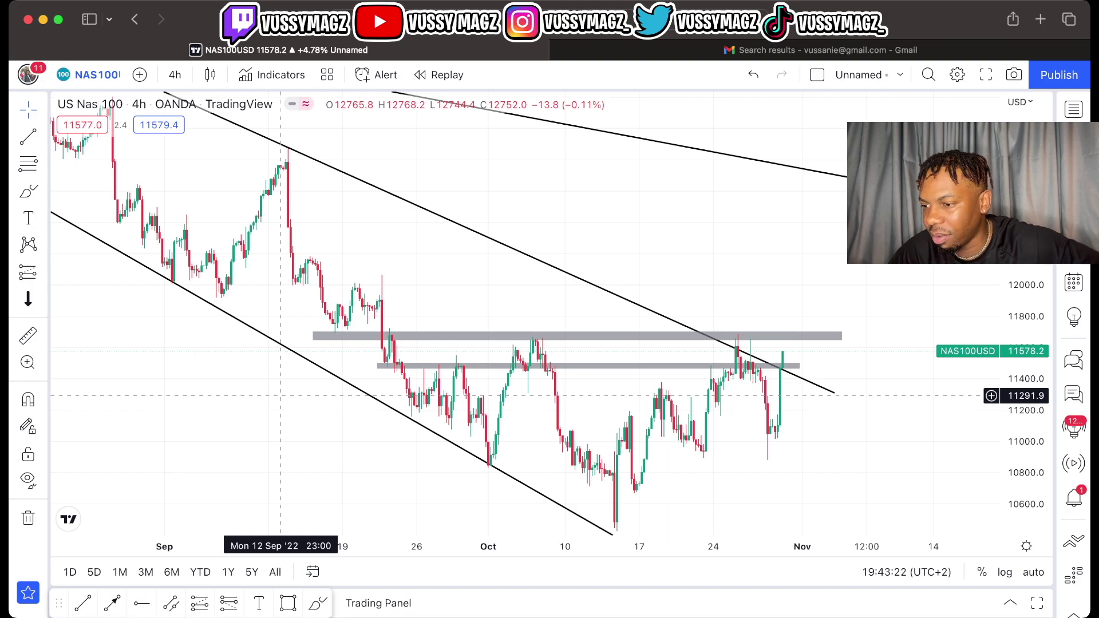
left_click(343, 331)
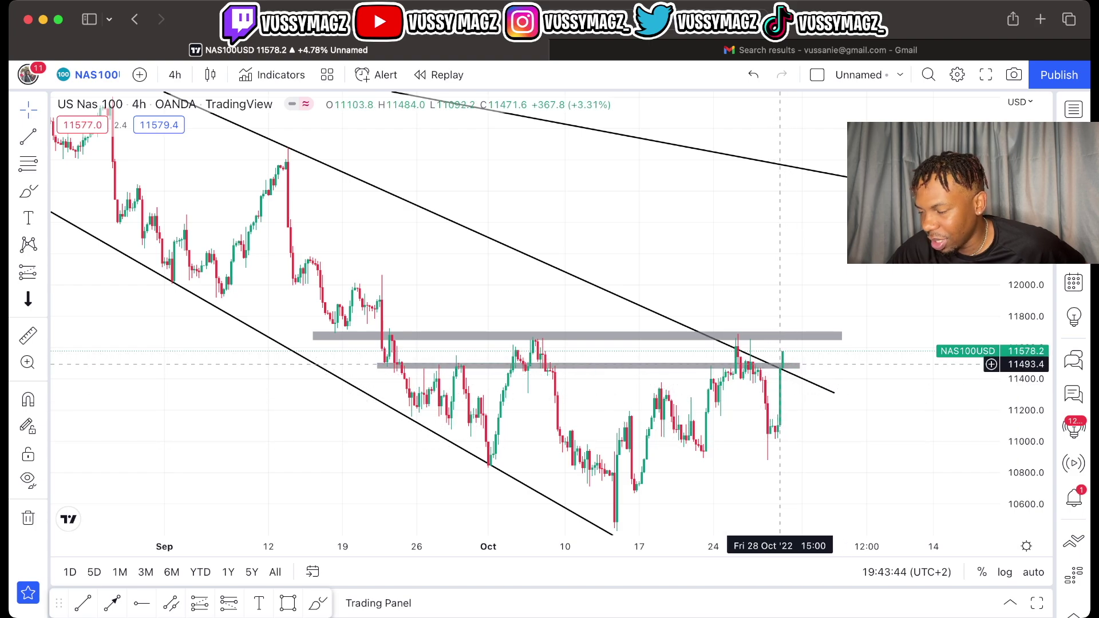
left_click_drag(802, 418, 809, 415)
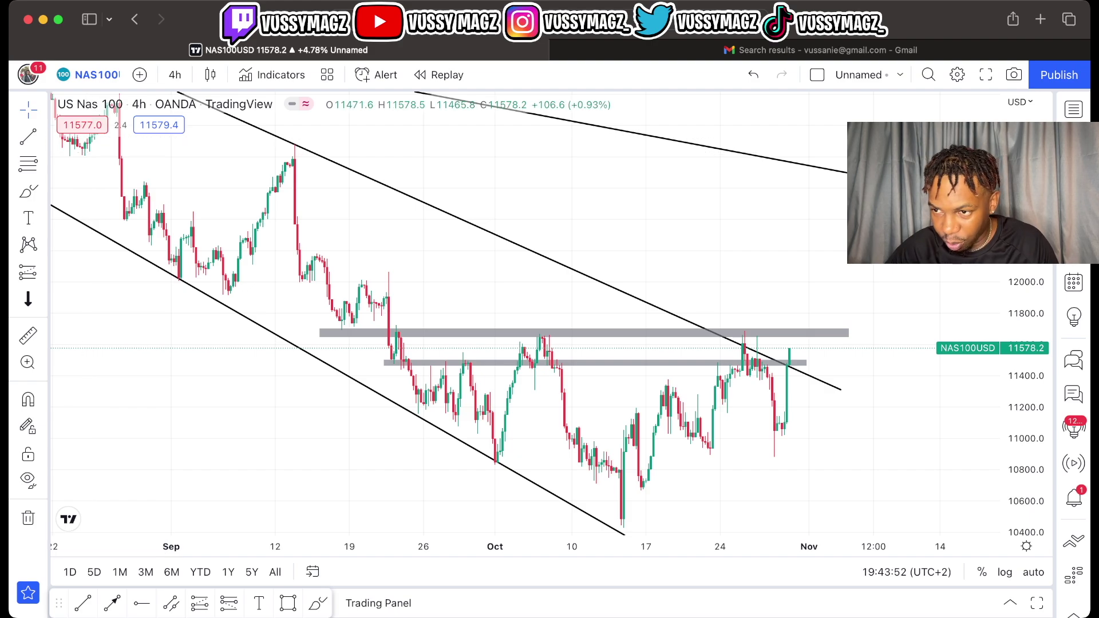
Switch NAS100 to 1-day candles and pan to show recent months.
left_click(175, 74)
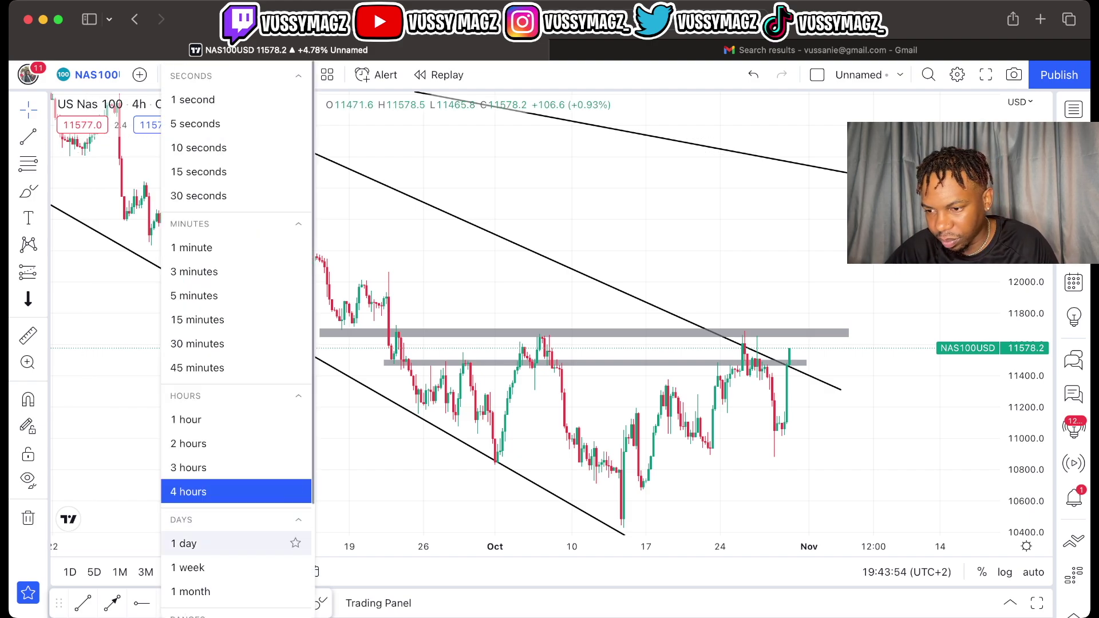
left_click(189, 543)
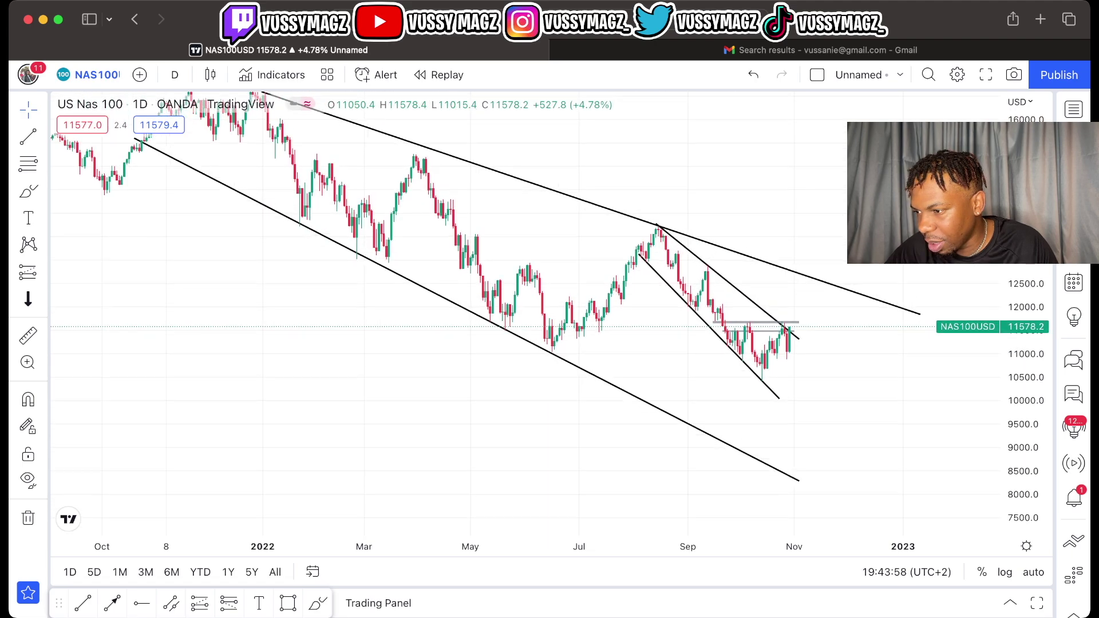
left_click_drag(883, 413, 810, 401)
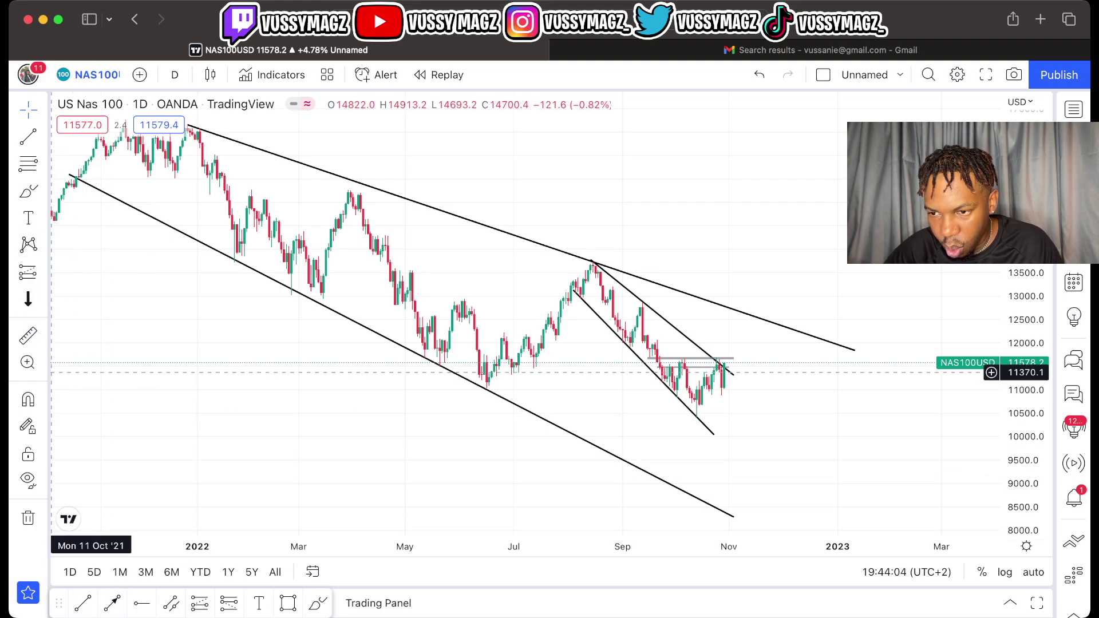
Place a thin blue up arrow just above the falling wedge breakout and nudge it into position.
left_click(44, 299)
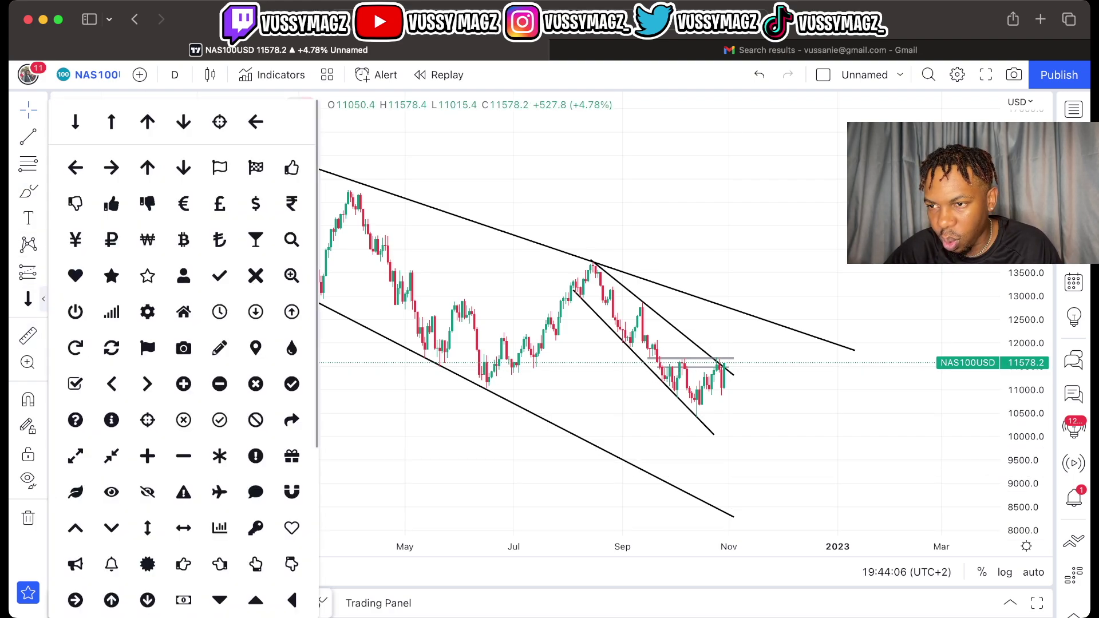
left_click(111, 122)
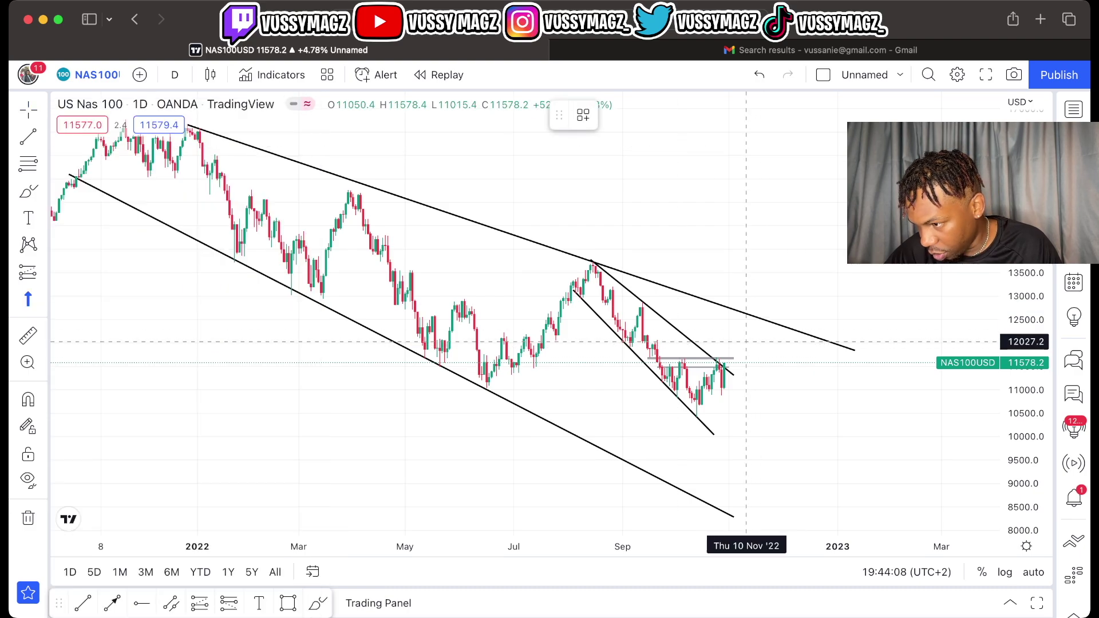
left_click(745, 341)
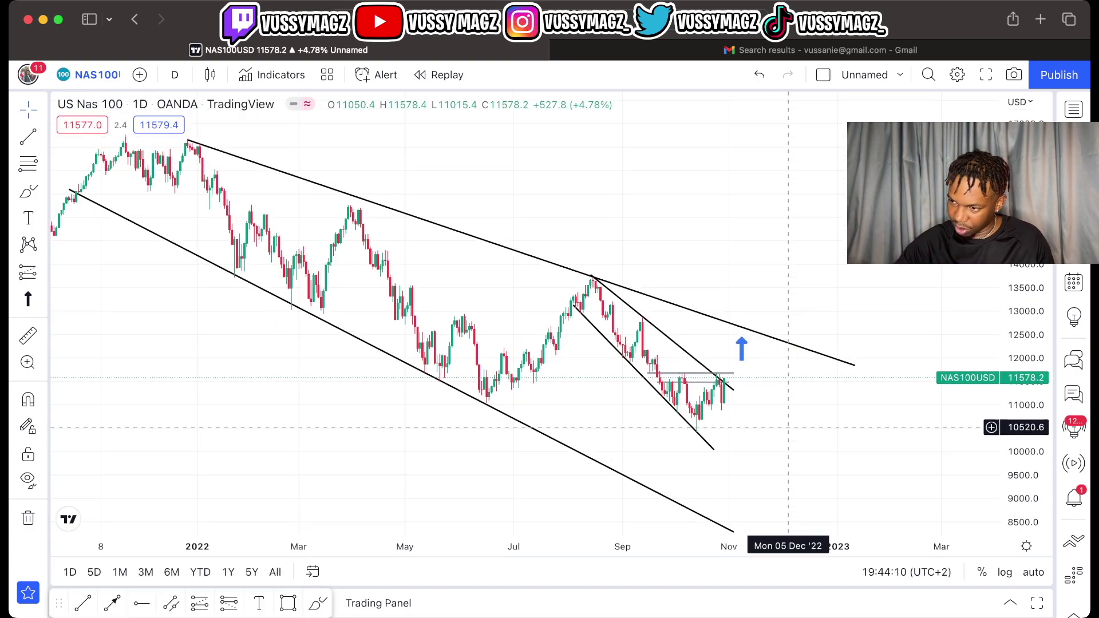
left_click_drag(789, 427, 767, 469)
left_click_drag(717, 390, 710, 393)
left_click(777, 449)
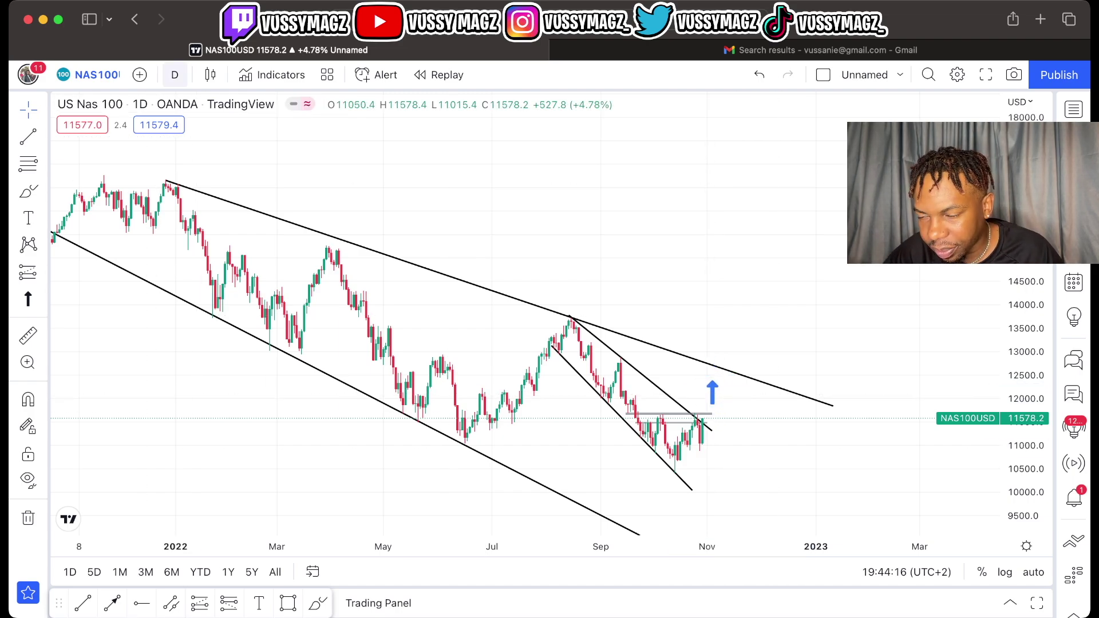
left_click(175, 75)
On 4-hour candles, brush a rising projected path from the grey zone and place a long position at 11816.4.
left_click(206, 490)
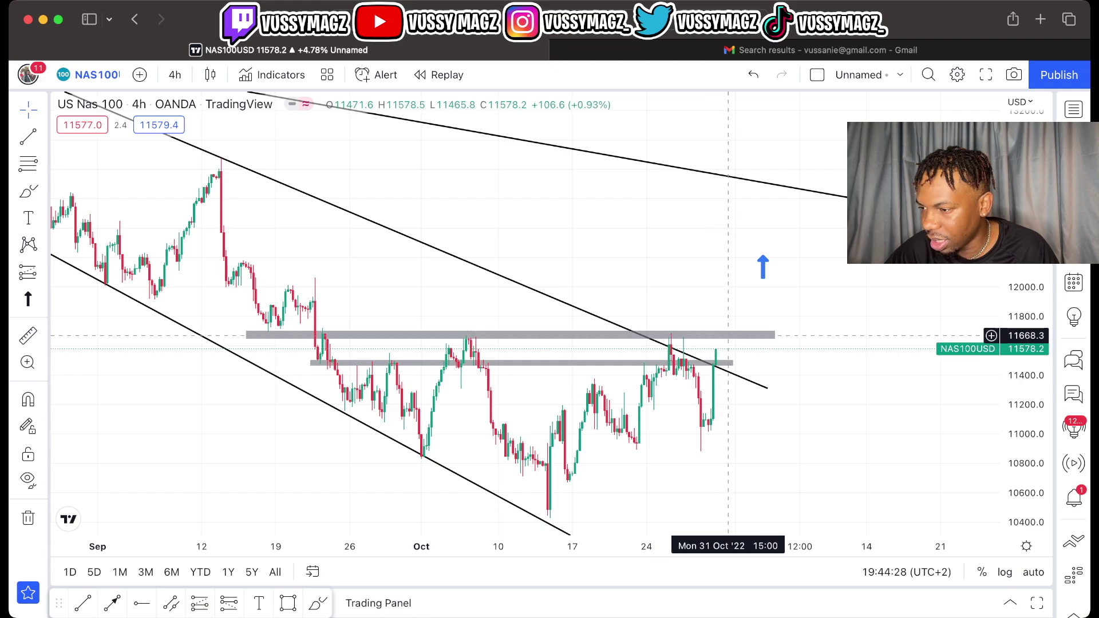
left_click(718, 339)
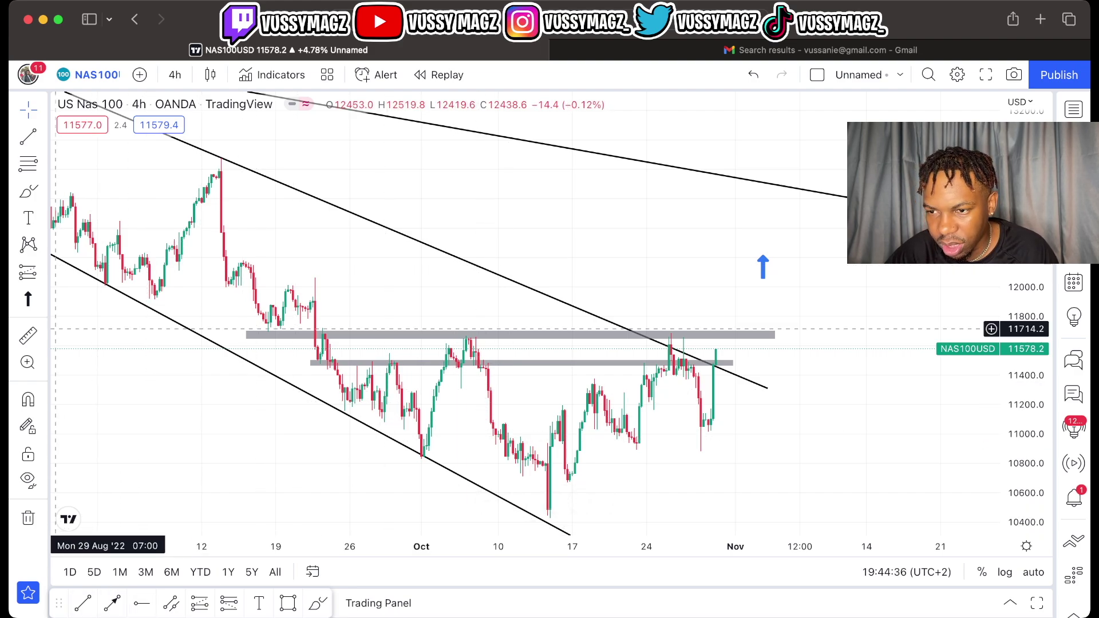
left_click(29, 191)
mouse_move(716, 350)
left_mouse_down()
mouse_move(718, 294)
mouse_move(733, 318)
left_mouse_up()
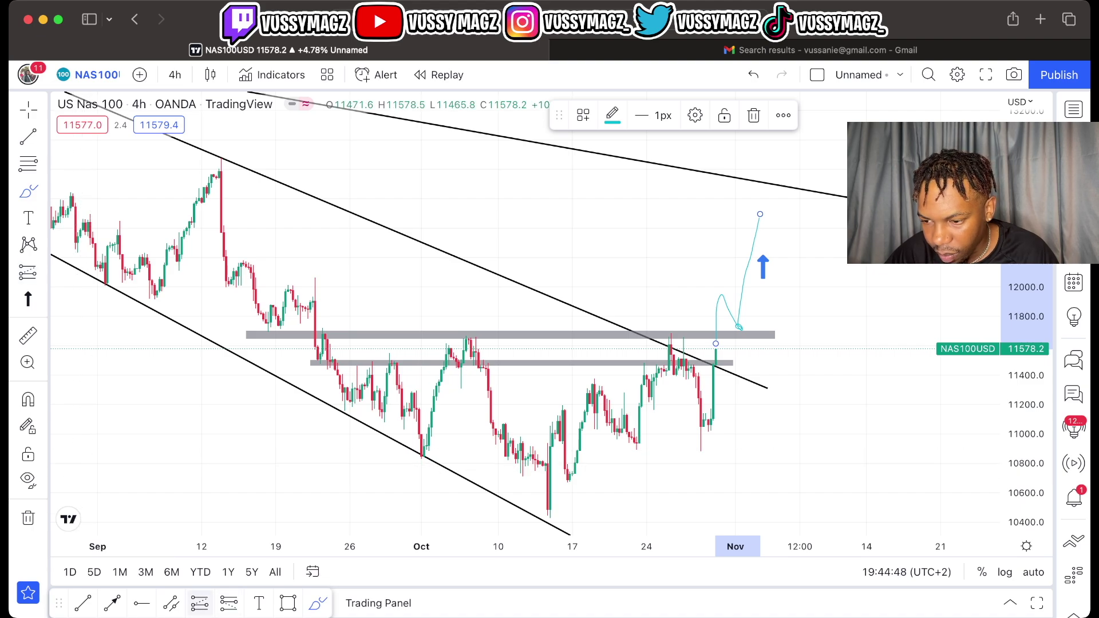
left_click(200, 603)
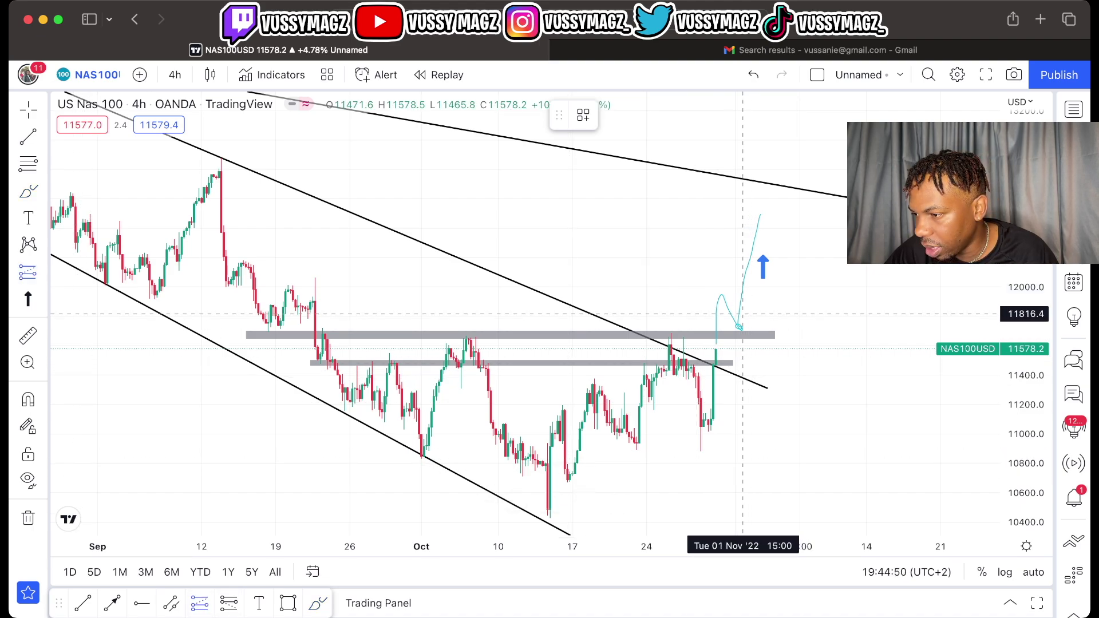
left_click(743, 313)
Raise the long position's stop to 11612.0, lower its entry to about 11780.6, and shorten its span.
left_click_drag(744, 386, 744, 338)
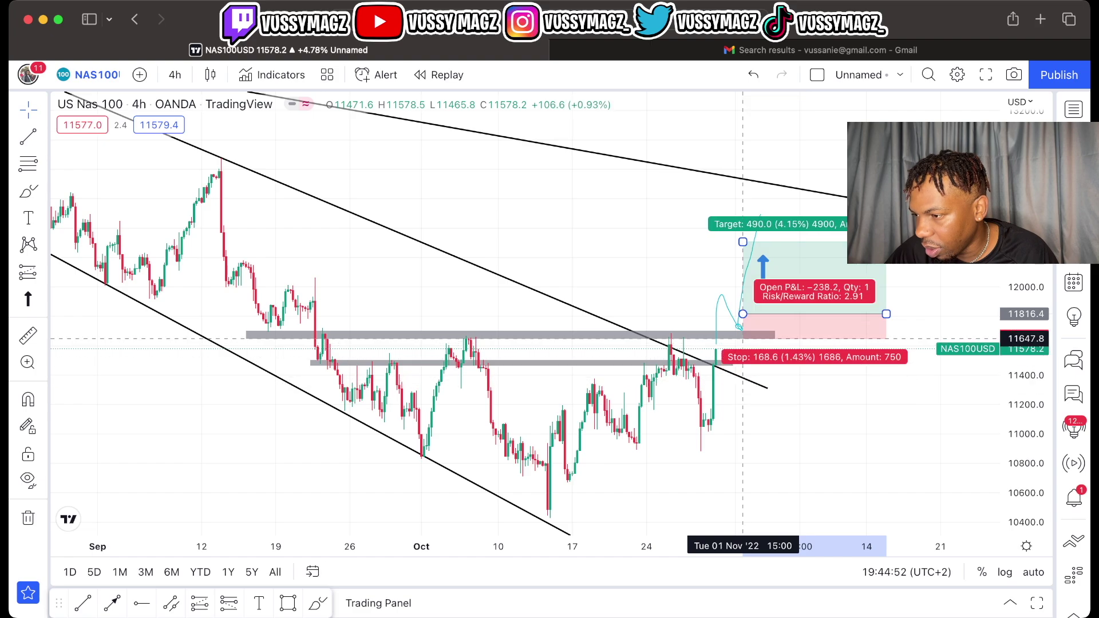
left_click(924, 485)
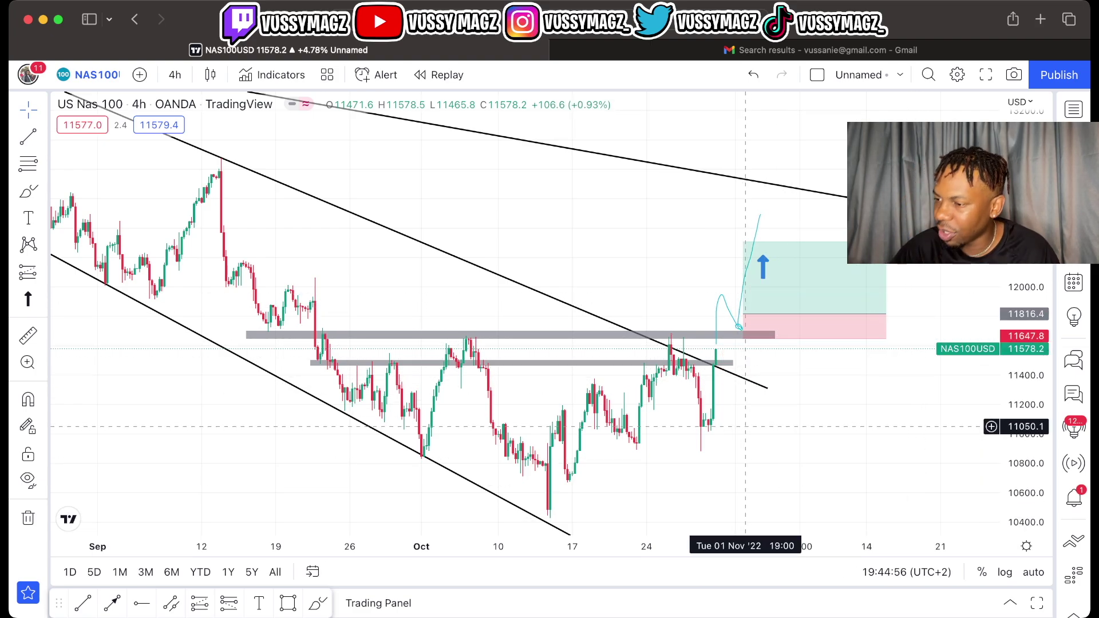
left_click(805, 318)
left_click_drag(805, 317, 805, 323)
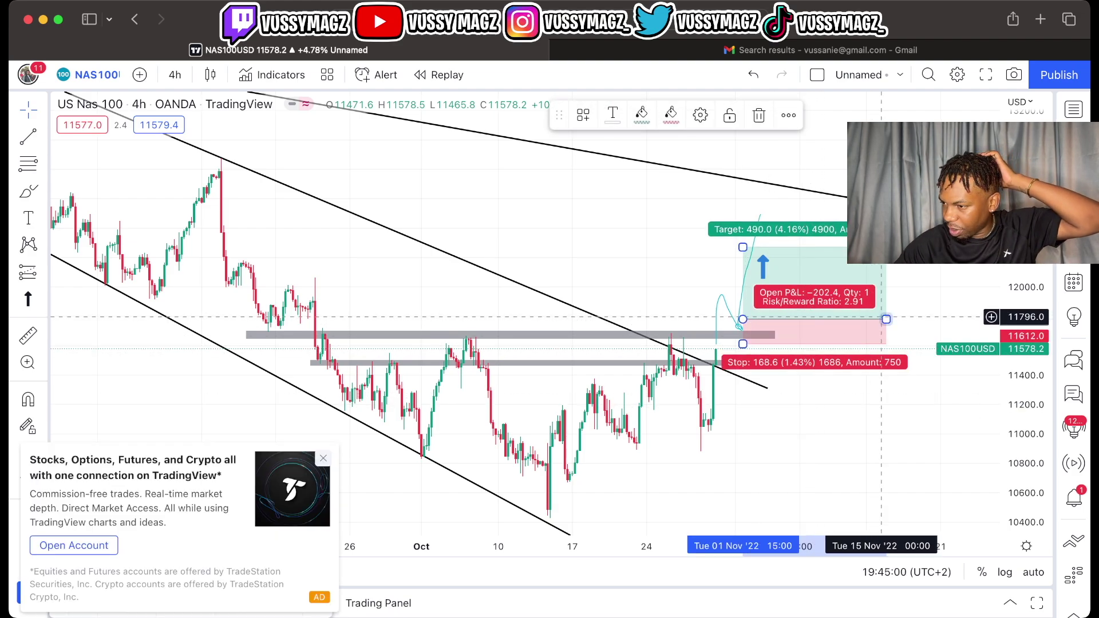
left_click_drag(887, 319, 832, 317)
left_click(800, 469)
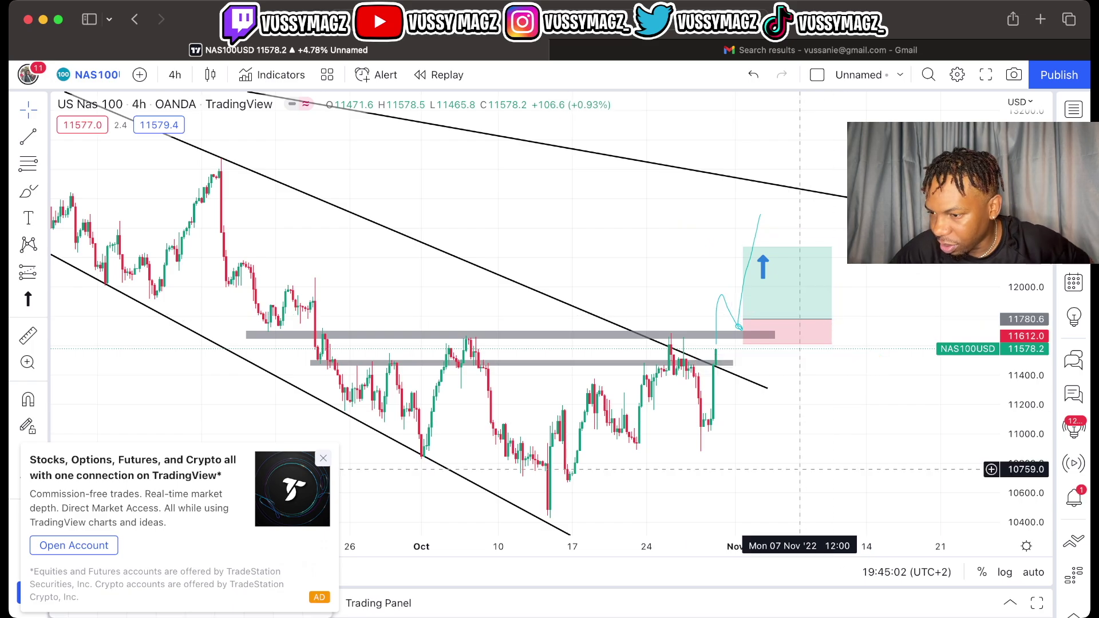